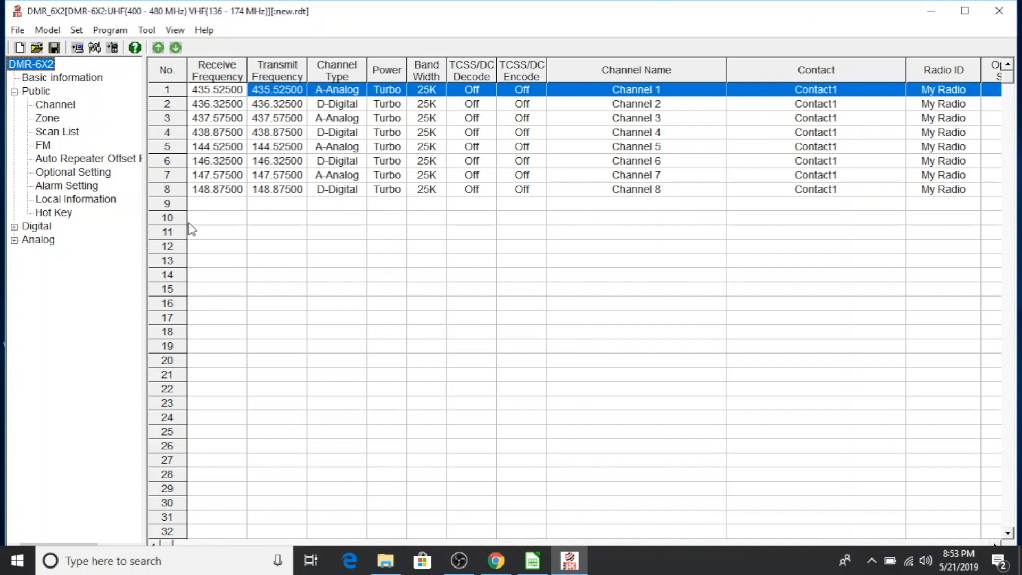
View the first entry of the digital Radio ID List and close it without changes.
{"action": "left_click", "coordinate": [15, 227]}
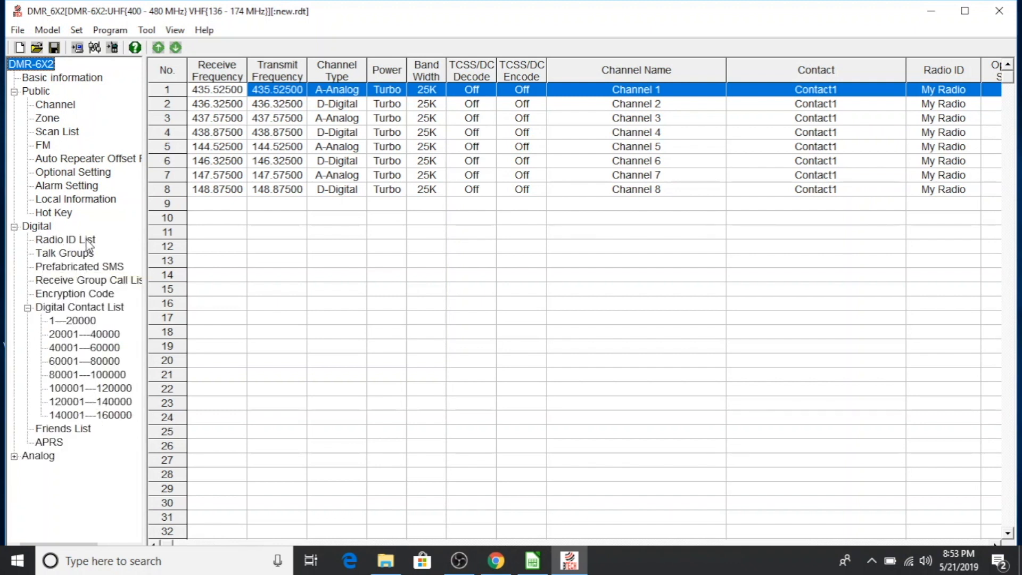
{"action": "left_click", "coordinate": [89, 244]}
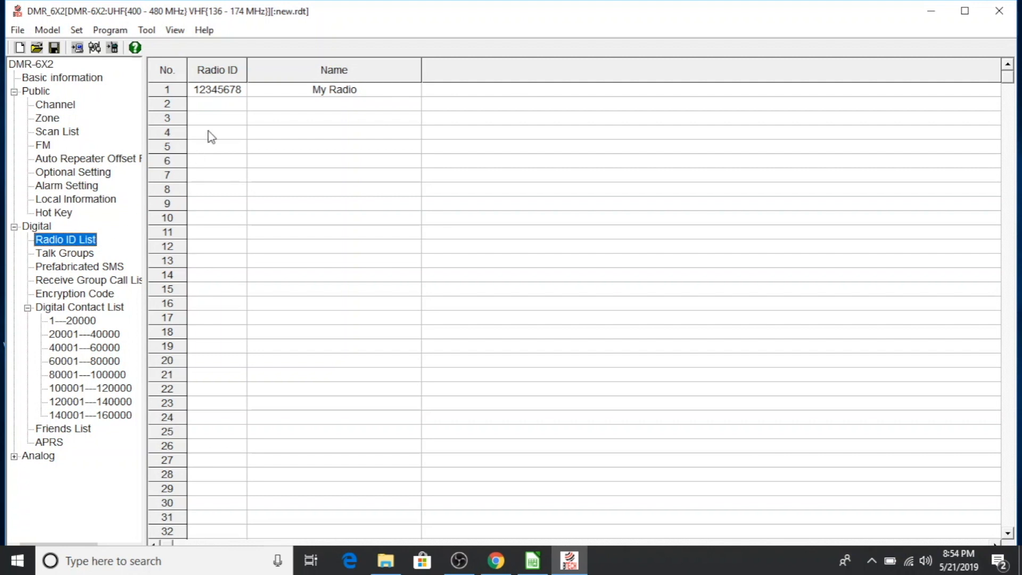
{"action": "left_click", "coordinate": [183, 95]}
{"action": "double_click", "coordinate": [183, 95]}
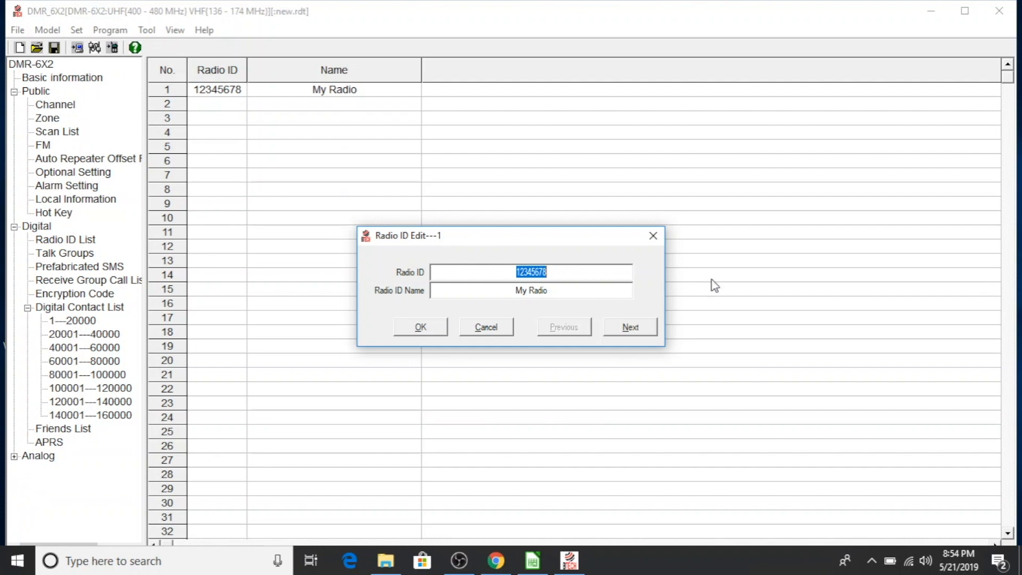
{"action": "left_click", "coordinate": [653, 236]}
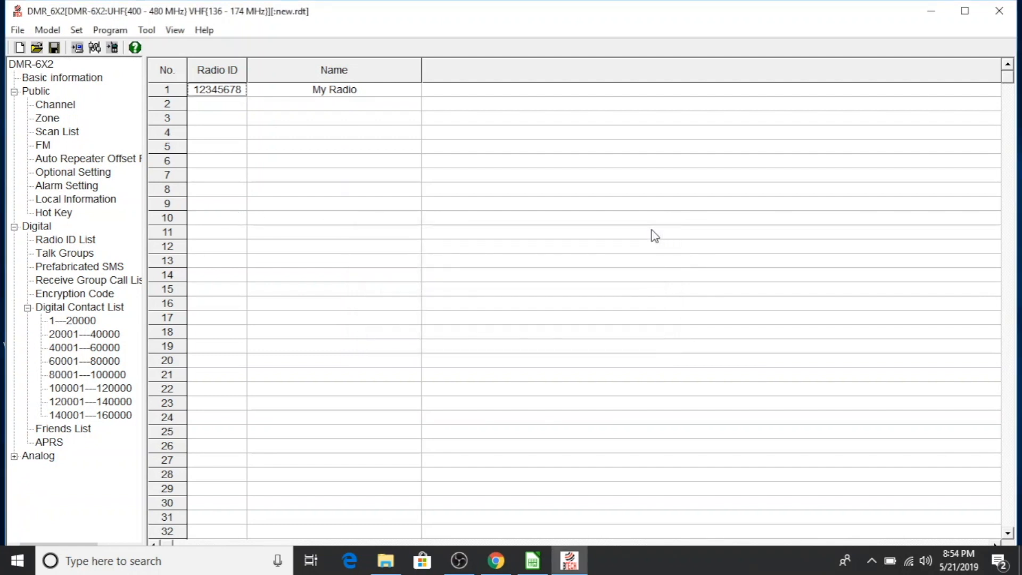
{"action": "left_click", "coordinate": [76, 253]}
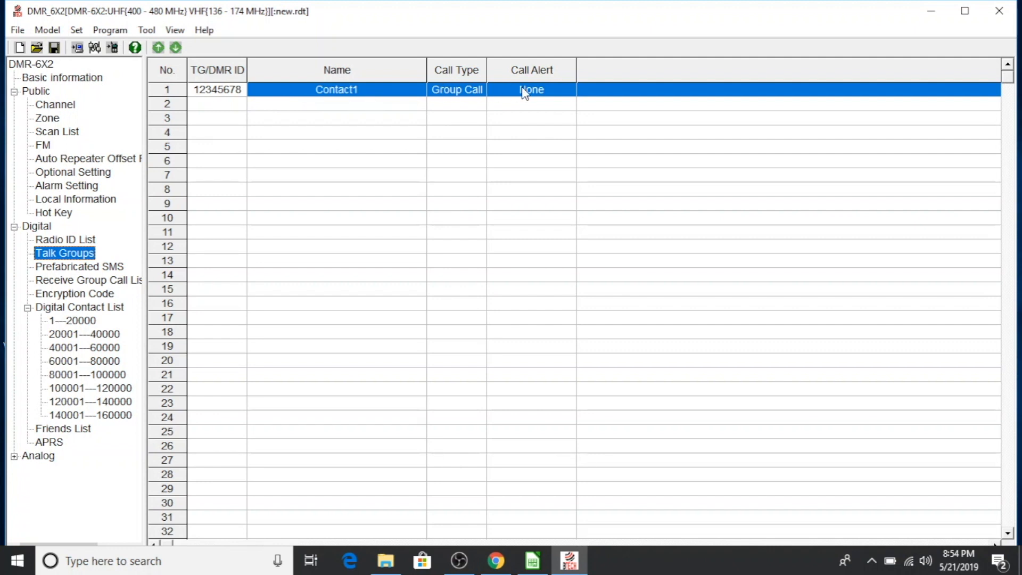
{"action": "double_click", "coordinate": [184, 106]}
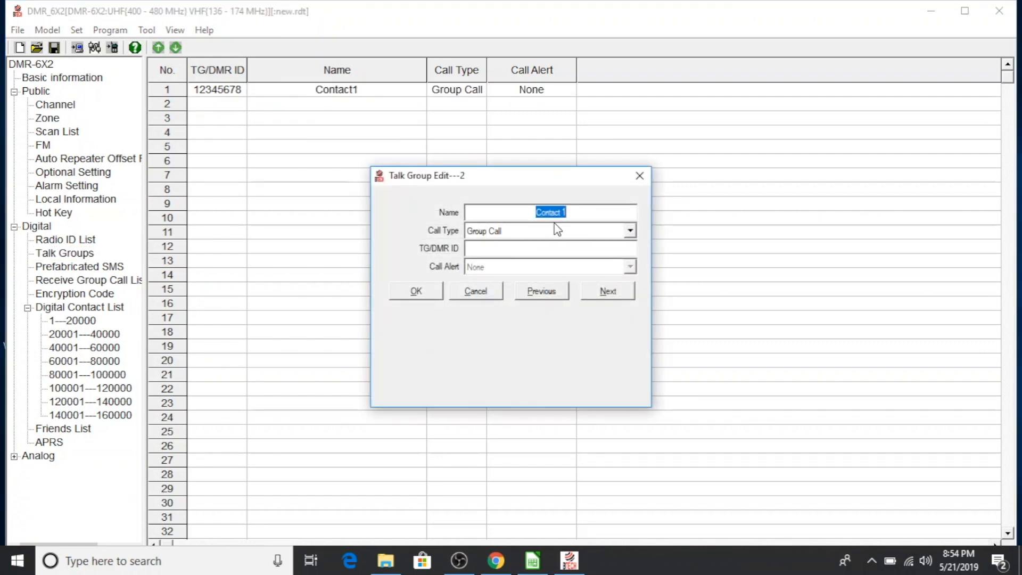
{"action": "type", "text": "test"}
{"action": "left_click", "coordinate": [631, 232]}
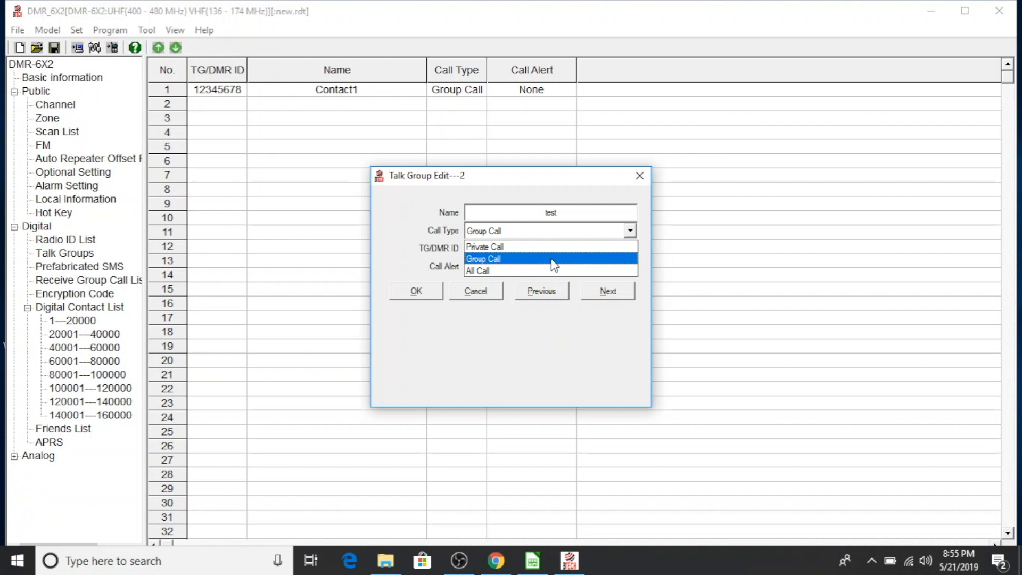
{"action": "left_click", "coordinate": [641, 179]}
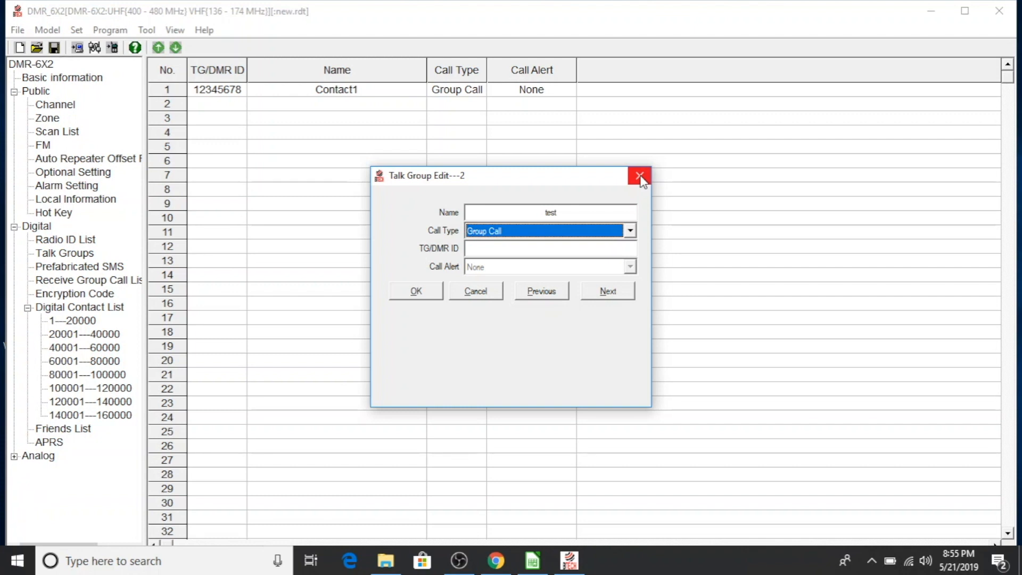
{"action": "left_click", "coordinate": [641, 178]}
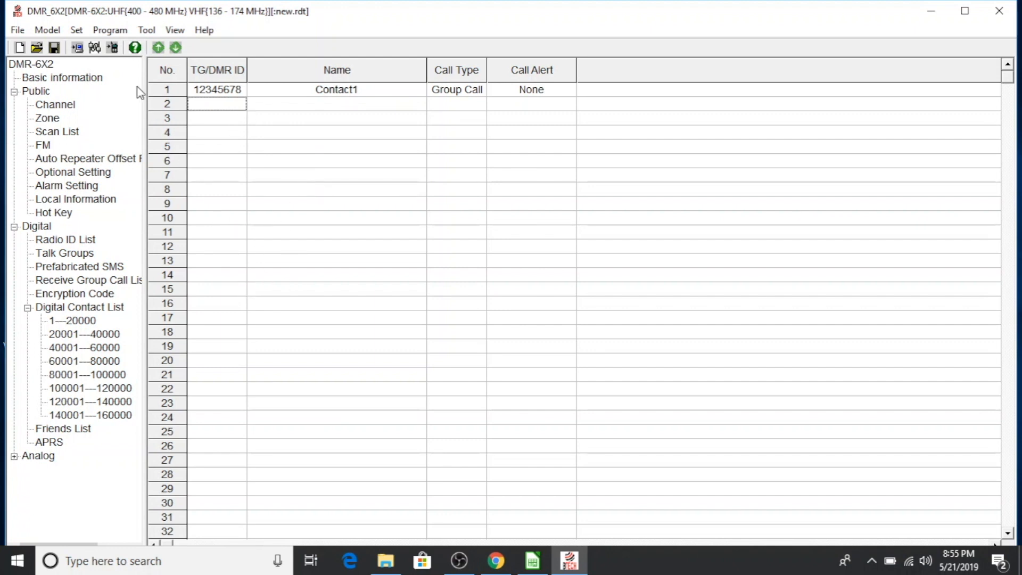
Export the talk groups to a CSV file named TG test in the Downloads folder.
{"action": "left_click", "coordinate": [123, 31]}
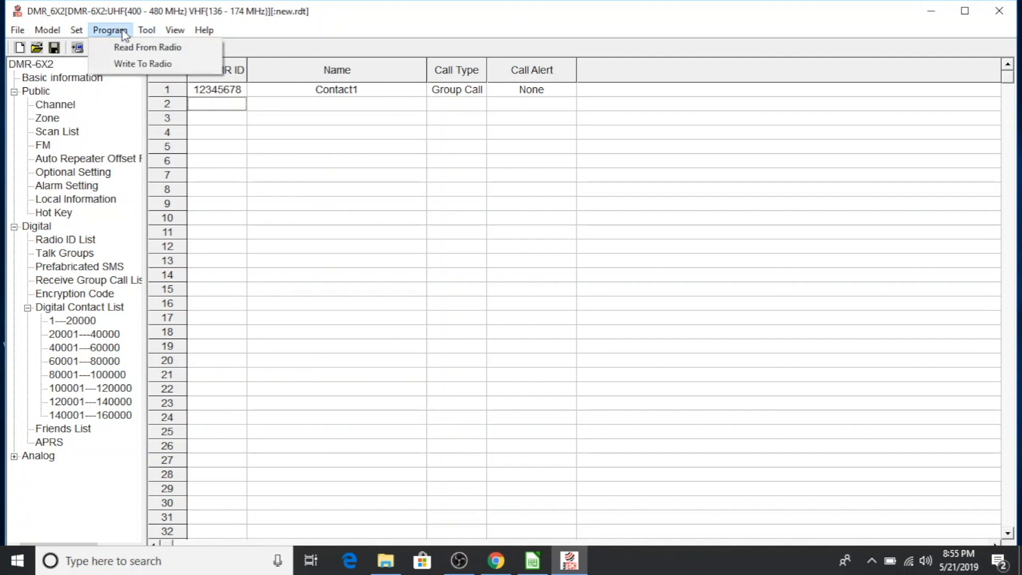
{"action": "mouse_move", "coordinate": [143, 33]}
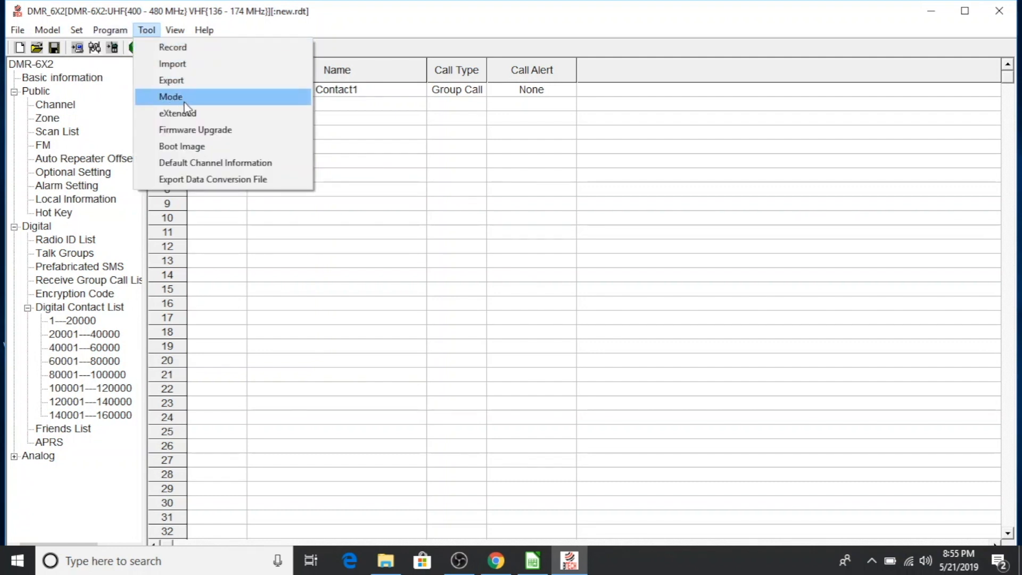
{"action": "left_click", "coordinate": [190, 87]}
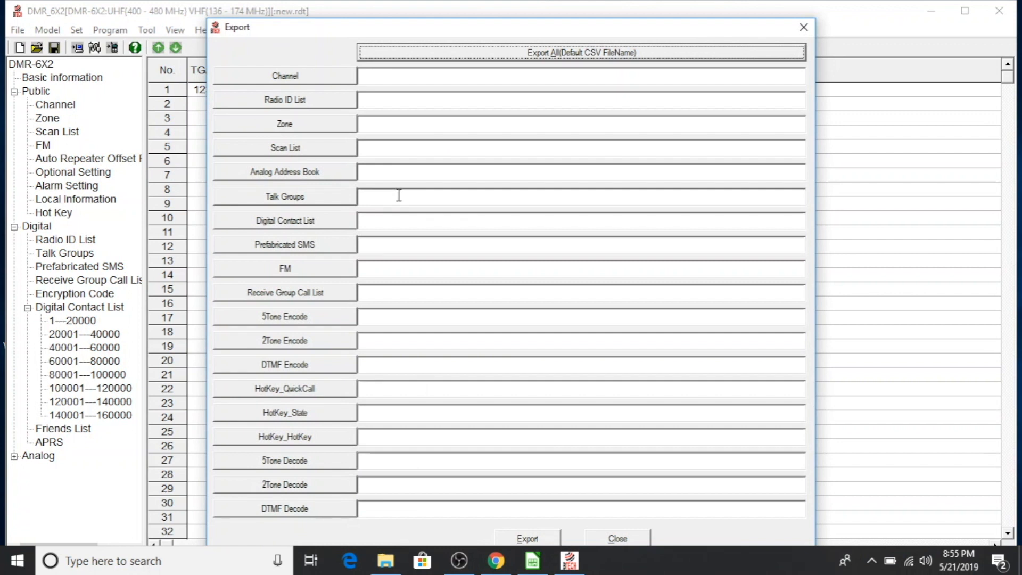
{"action": "left_click", "coordinate": [273, 200]}
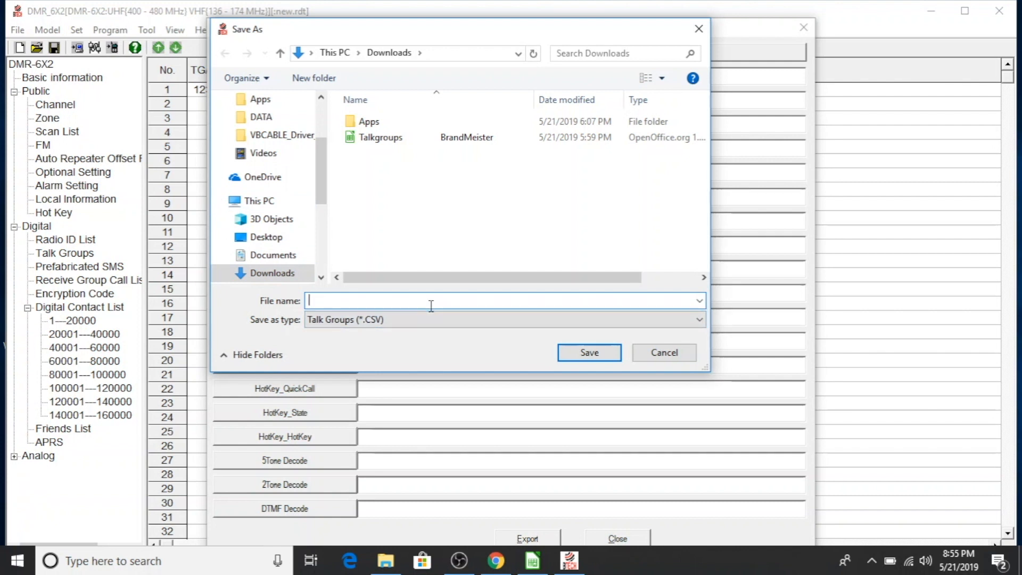
{"action": "type", "text": "TG test"}
{"action": "left_click", "coordinate": [601, 353]}
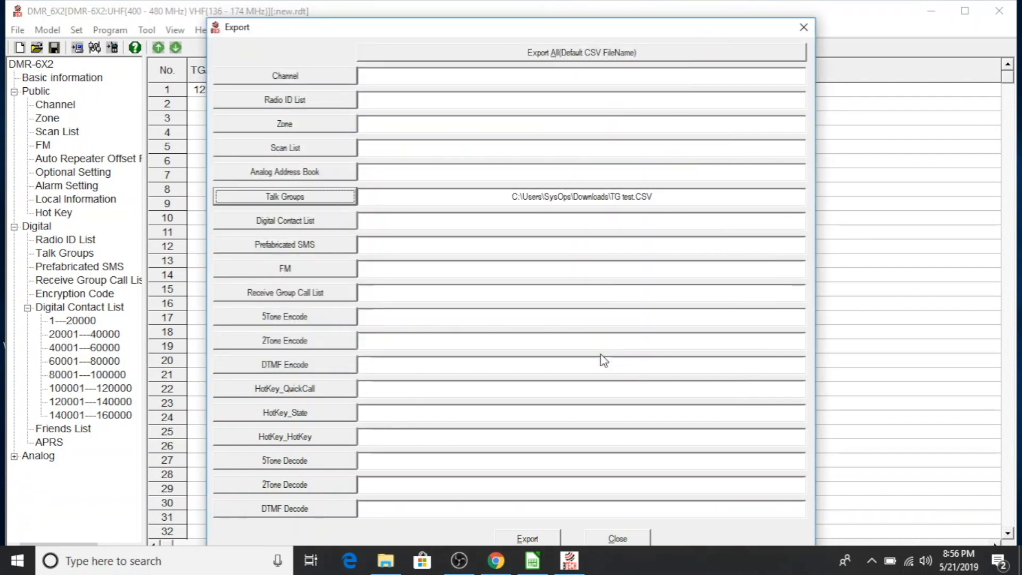
{"action": "left_click", "coordinate": [523, 535]}
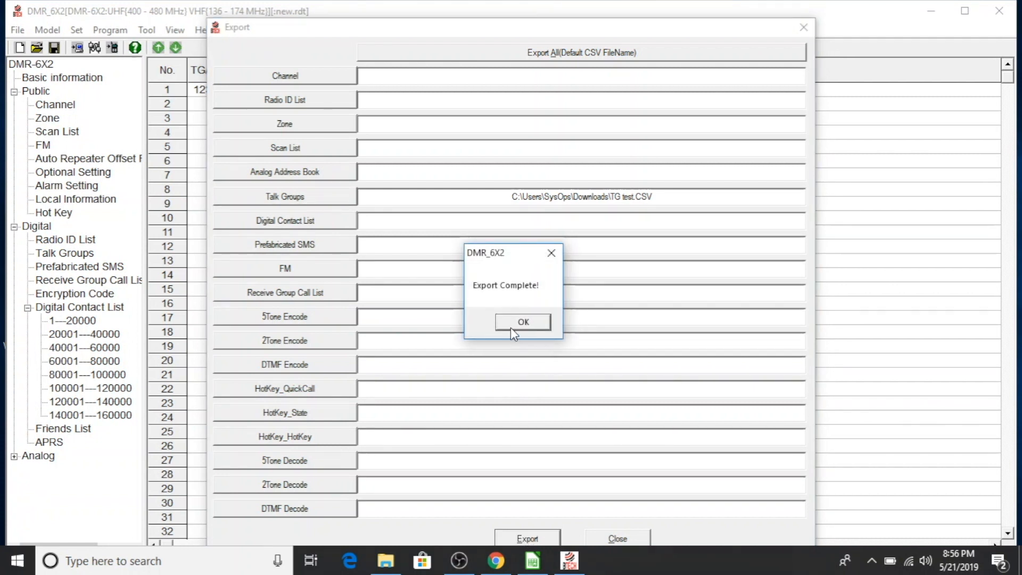
{"action": "left_click", "coordinate": [511, 328]}
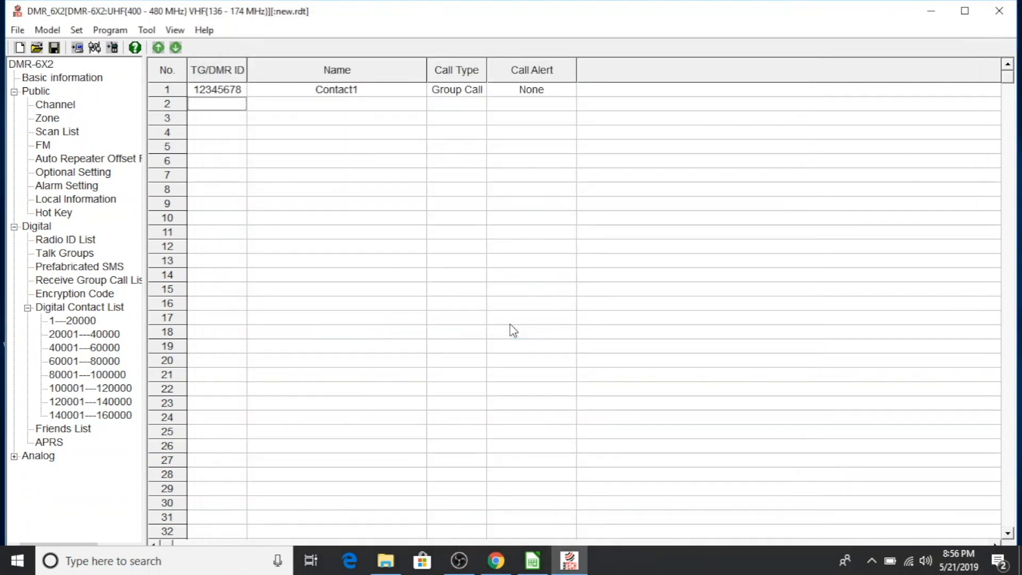
Open the exported TG test file from the Downloads folder in LibreOffice Calc with the default comma-separated import settings.
{"action": "left_click", "coordinate": [385, 564]}
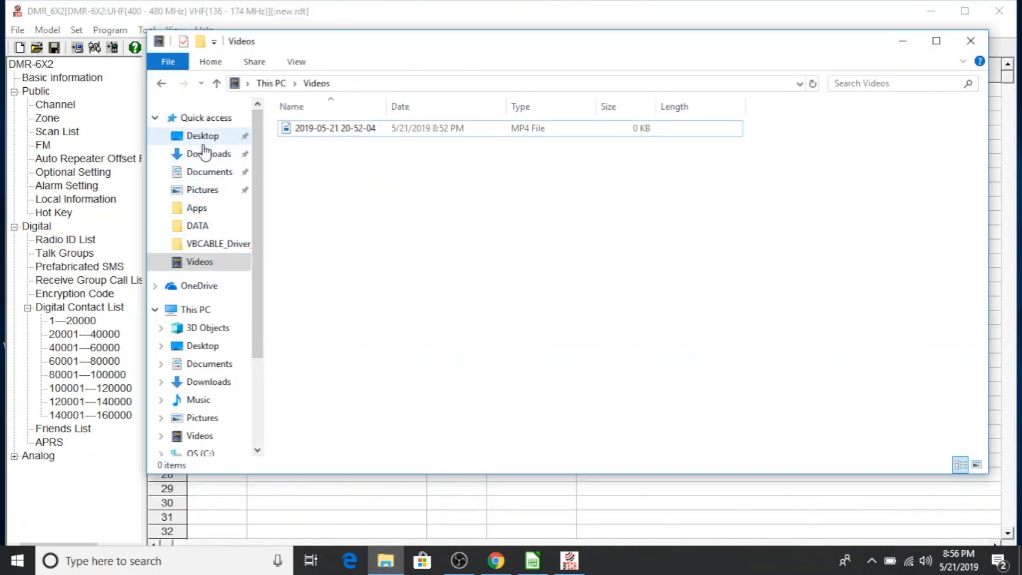
{"action": "left_click", "coordinate": [206, 155]}
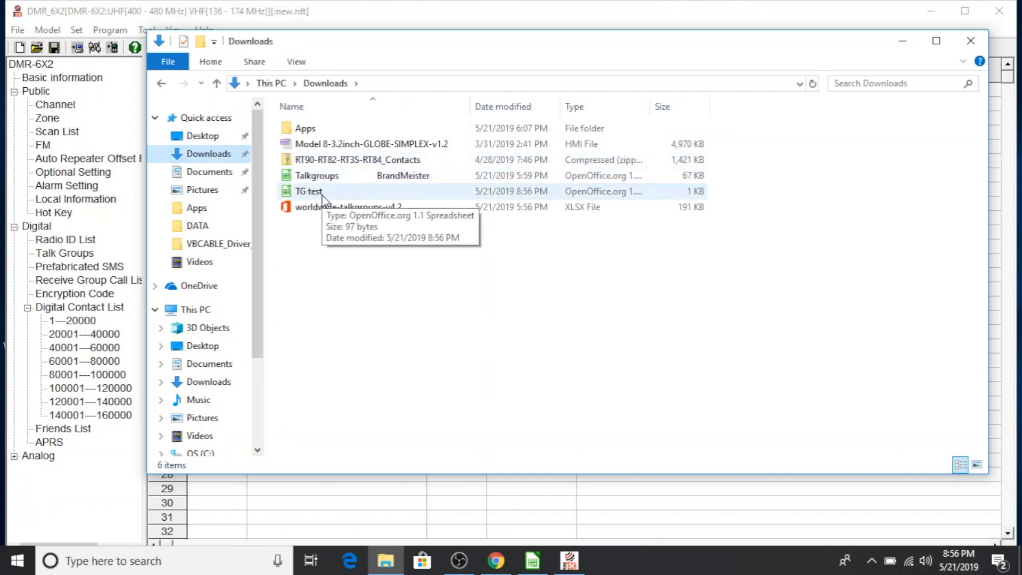
{"action": "double_click", "coordinate": [322, 197]}
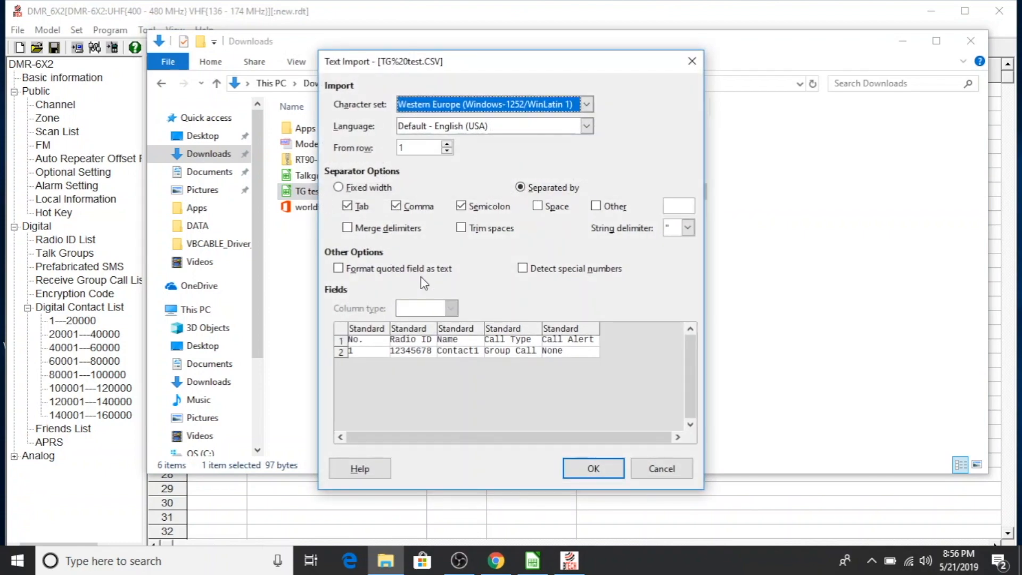
{"action": "left_click", "coordinate": [582, 465]}
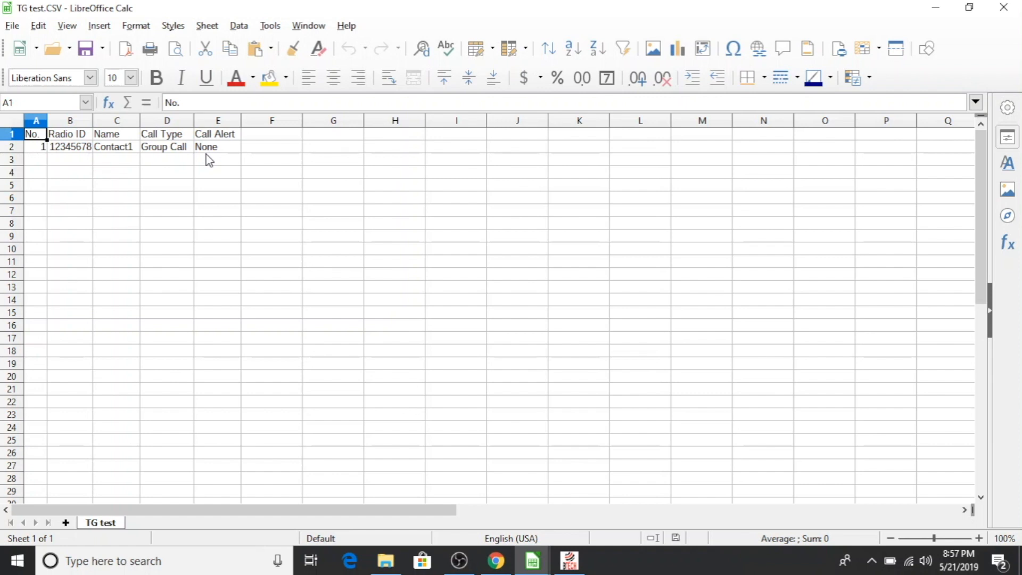
Switch to Chrome and review the BrandMeister talkgroups list and its export options.
{"action": "left_click", "coordinate": [494, 559]}
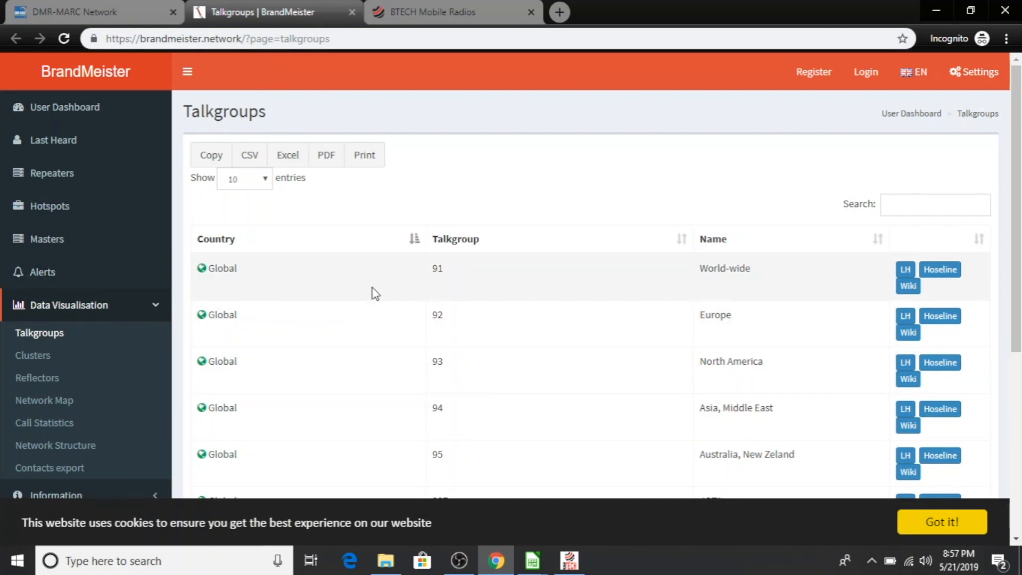
{"action": "scroll", "coordinate": [372, 291], "scroll_direction": "down", "scroll_amount": 5}
{"action": "scroll", "coordinate": [373, 299], "scroll_direction": "up", "scroll_amount": 5}
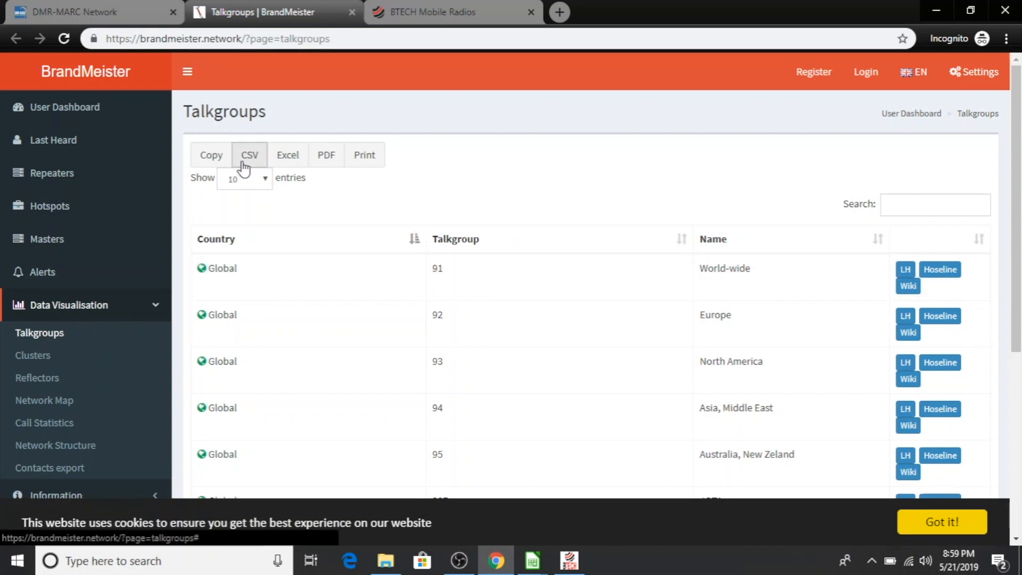
{"action": "left_click", "coordinate": [936, 12]}
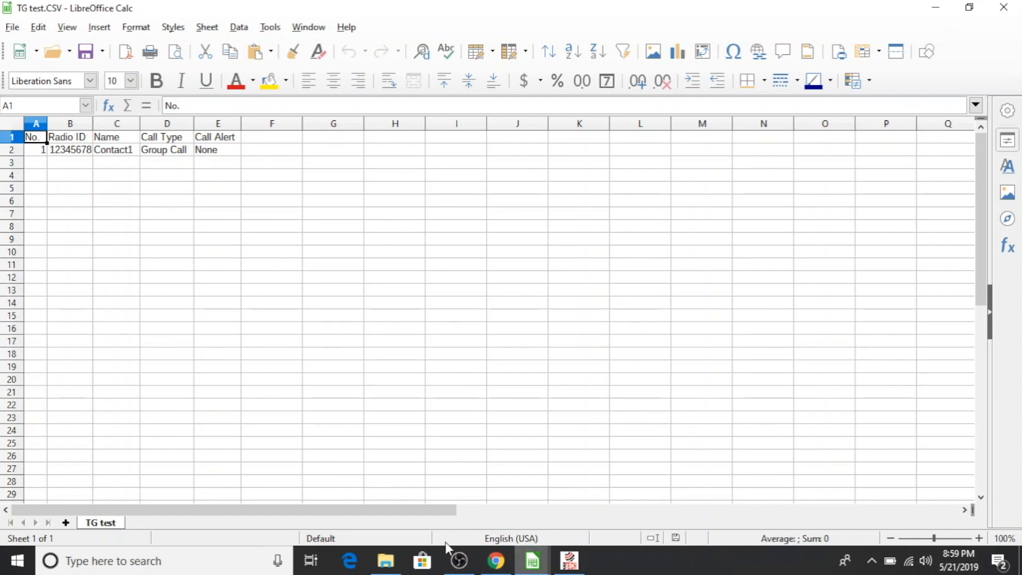
In the Talkgroups BrandMeister.csv spreadsheet, copy the numbers and names of US talkgroups 310 to 319 (B844:C853).
{"action": "mouse_move", "coordinate": [542, 568]}
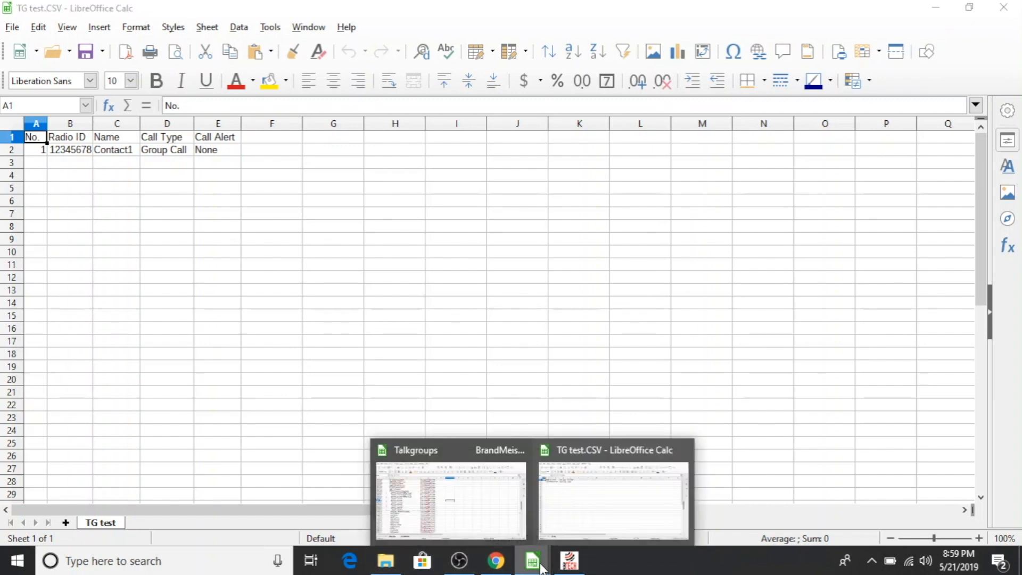
{"action": "left_click", "coordinate": [476, 512]}
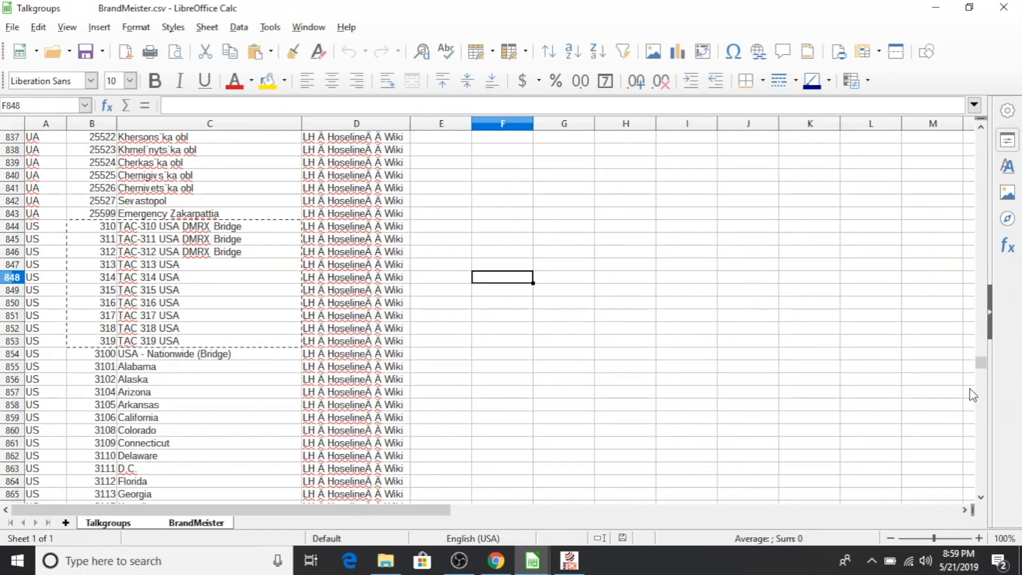
{"action": "left_click_drag", "start_coordinate": [981, 364], "coordinate": [983, 143]}
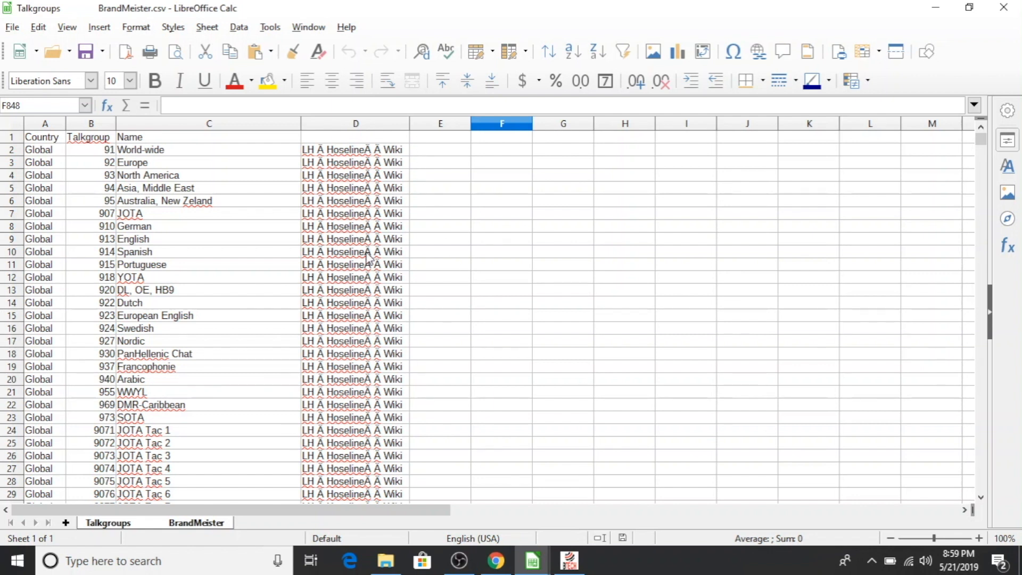
{"action": "left_click", "coordinate": [367, 232]}
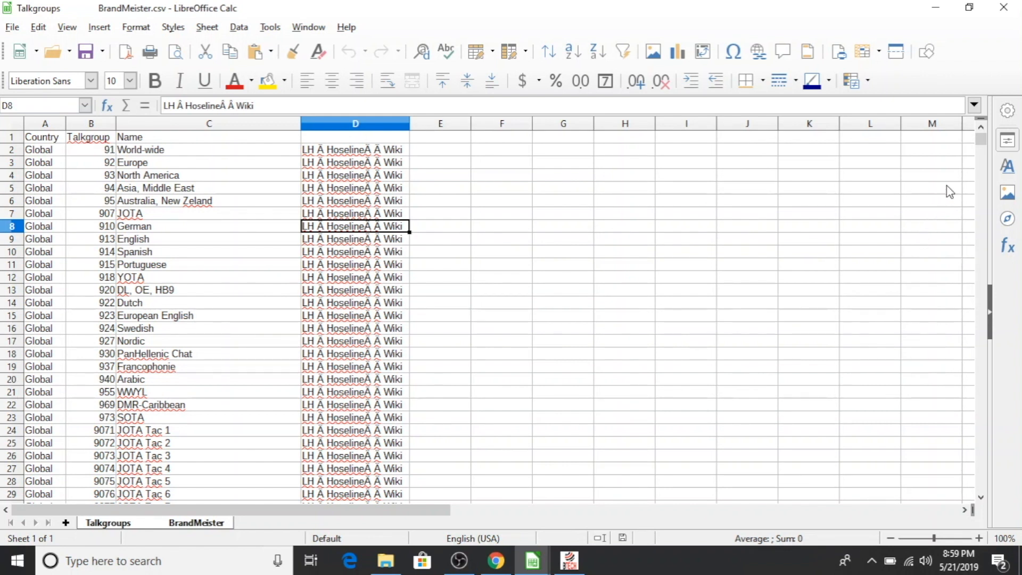
{"action": "left_click_drag", "start_coordinate": [979, 136], "coordinate": [979, 135]}
{"action": "left_click_drag", "start_coordinate": [984, 147], "coordinate": [970, 179]}
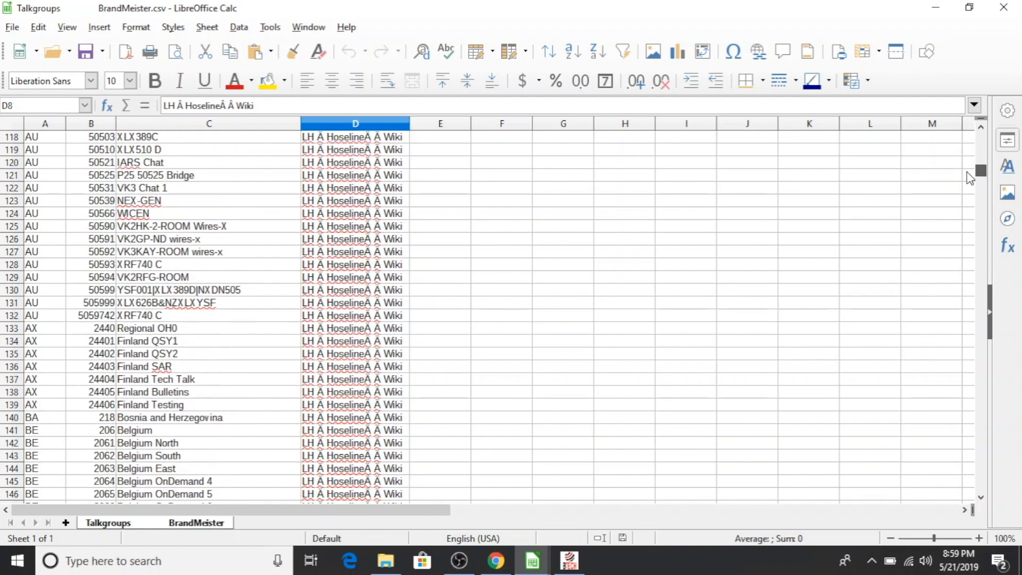
{"action": "left_click_drag", "start_coordinate": [970, 178], "coordinate": [807, 353]}
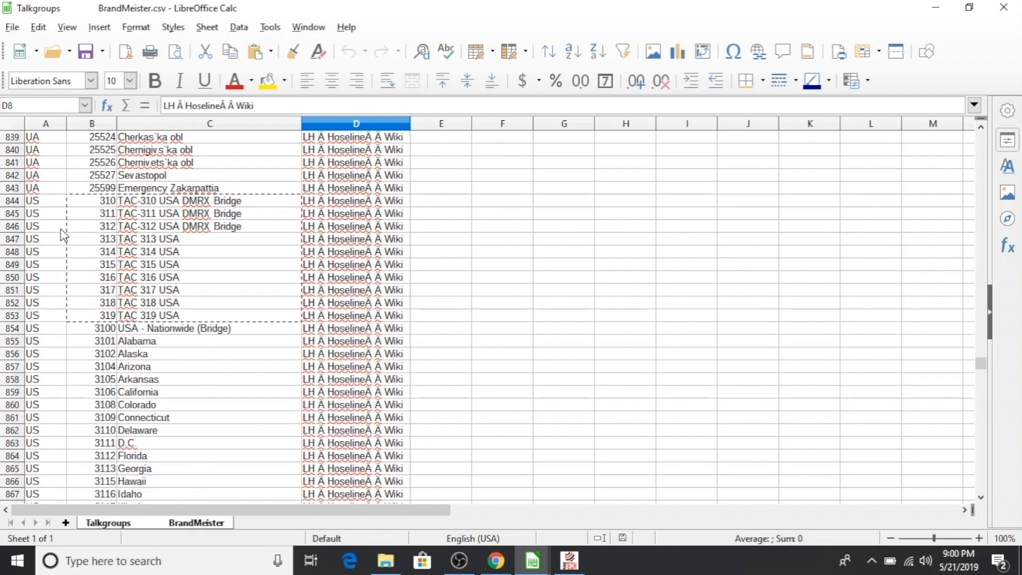
{"action": "left_click_drag", "start_coordinate": [101, 201], "coordinate": [228, 323]}
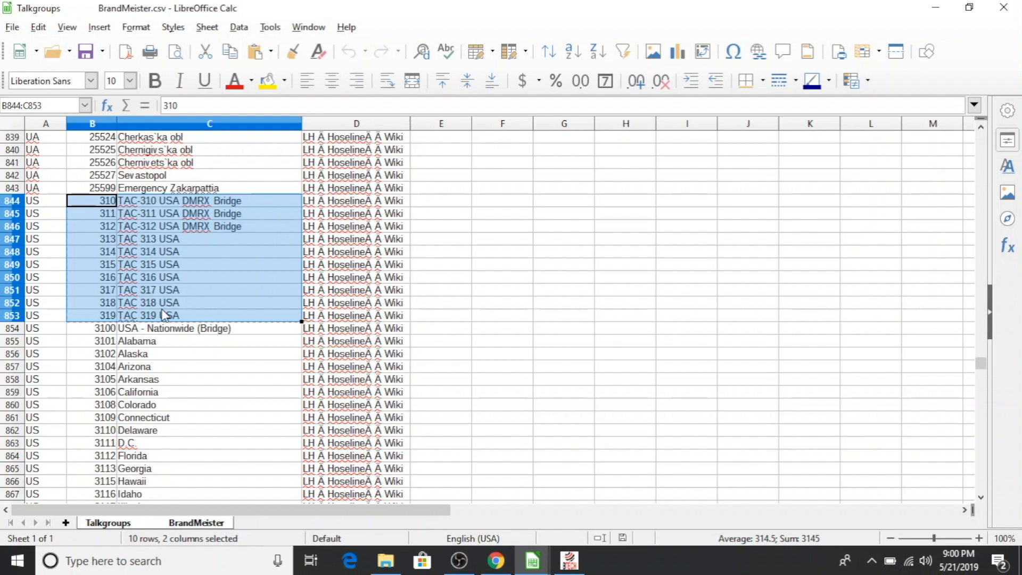
{"action": "right_click", "coordinate": [192, 266]}
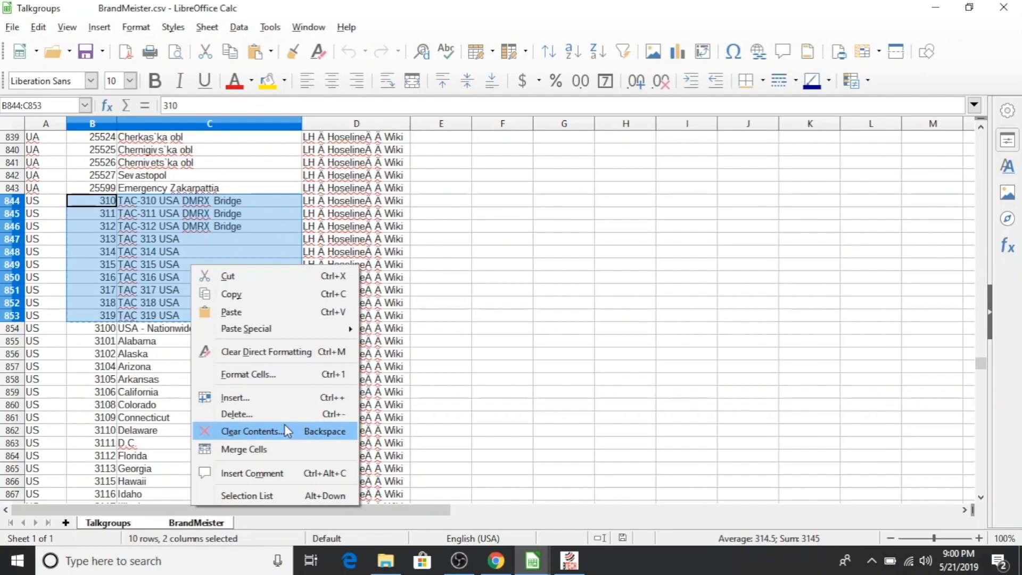
{"action": "left_click", "coordinate": [254, 293]}
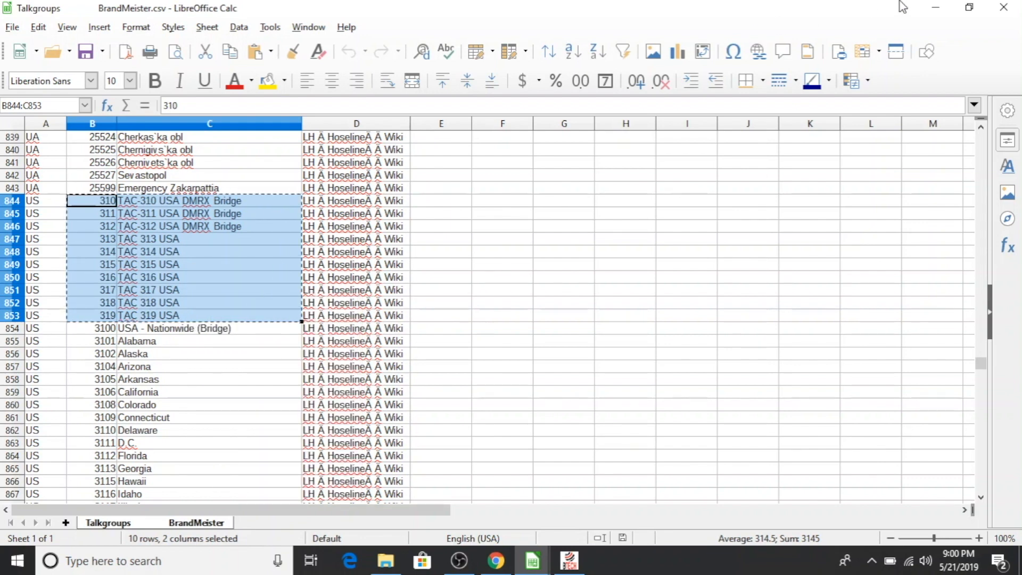
Return to the TG test.CSV spreadsheet and delete the Contact1 row below the headers.
{"action": "left_click", "coordinate": [930, 10]}
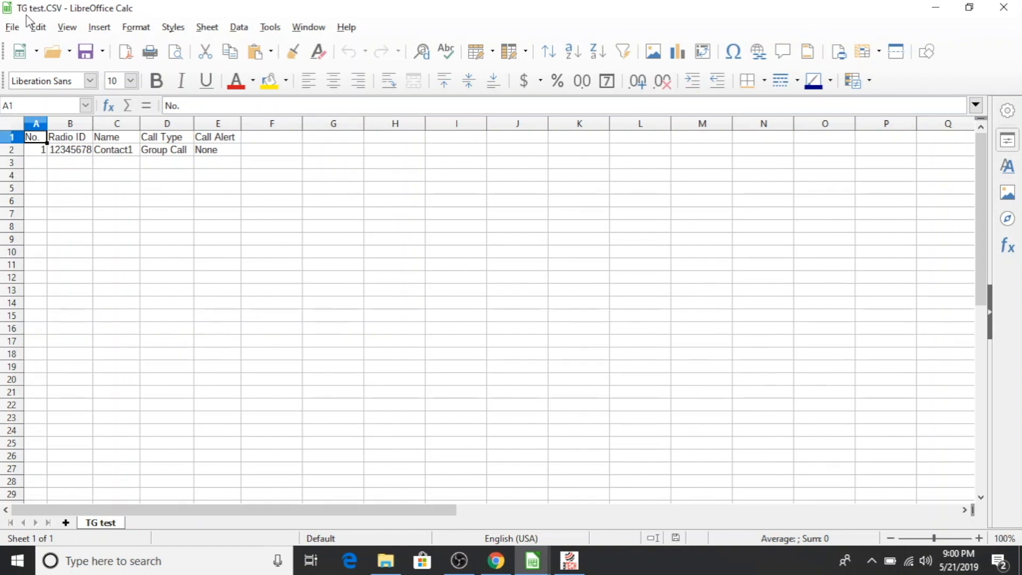
{"action": "left_click", "coordinate": [11, 151]}
{"action": "right_click", "coordinate": [12, 152]}
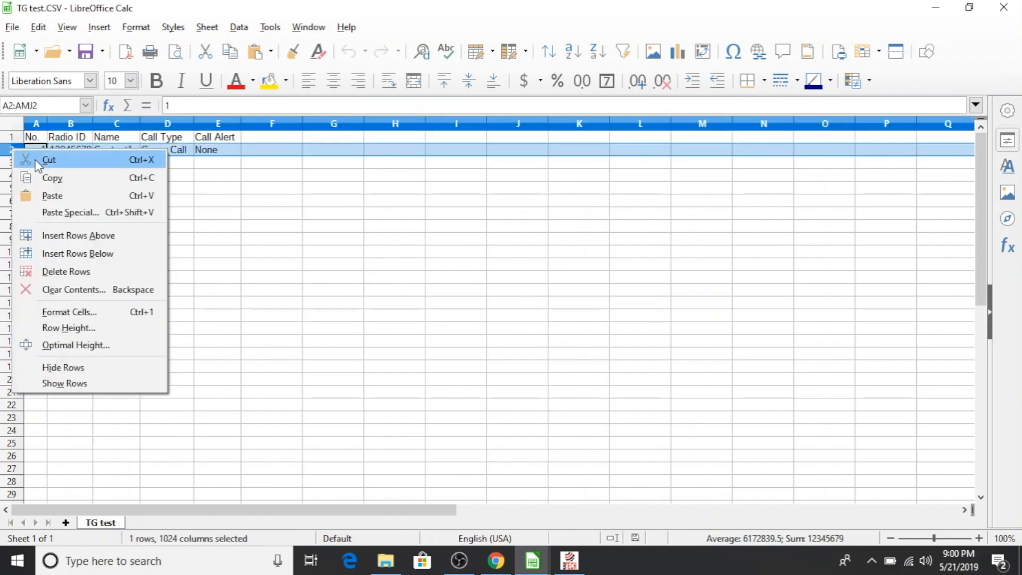
{"action": "left_click", "coordinate": [83, 272]}
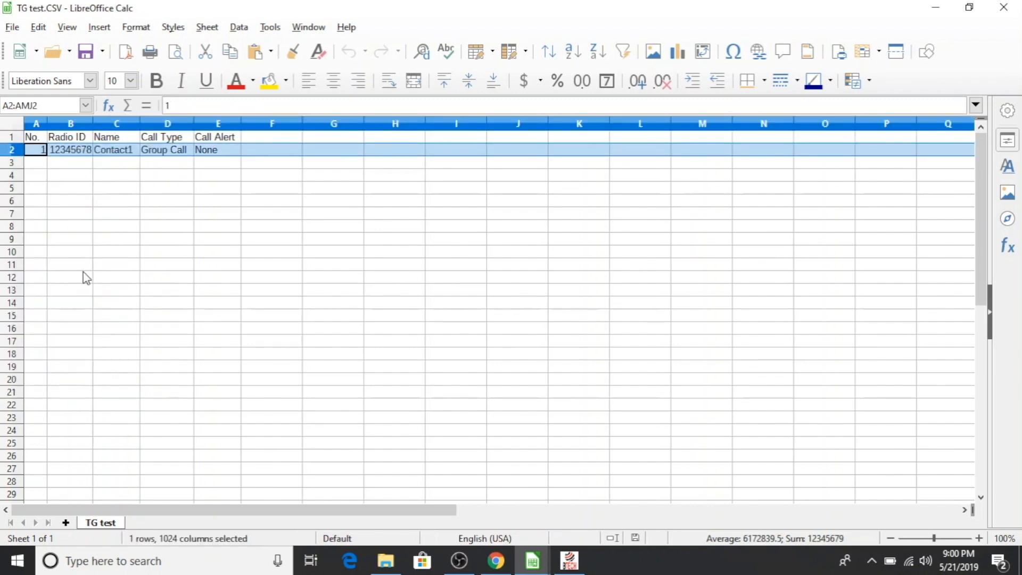
Paste the copied talkgroup numbers and names starting at B2 under Radio ID, and fit the Name column's width to its contents.
{"action": "left_click", "coordinate": [73, 149]}
{"action": "right_click", "coordinate": [73, 152]}
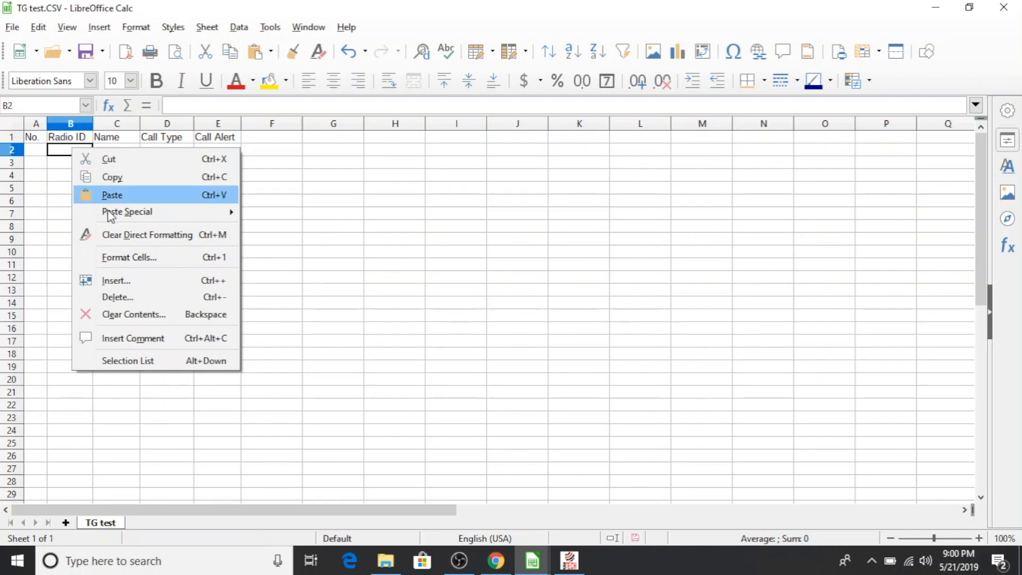
{"action": "left_click", "coordinate": [135, 197]}
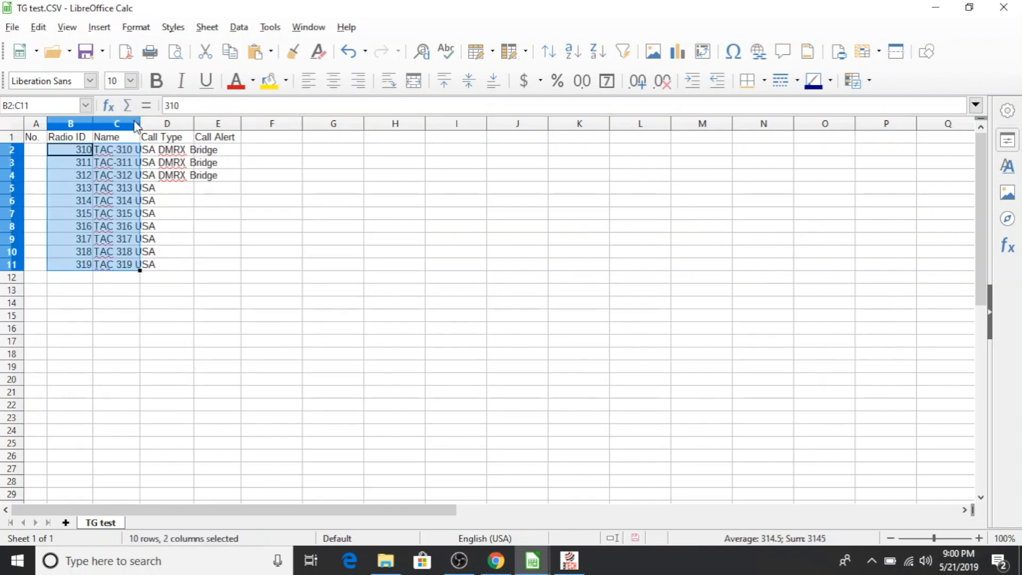
{"action": "double_click", "coordinate": [140, 121]}
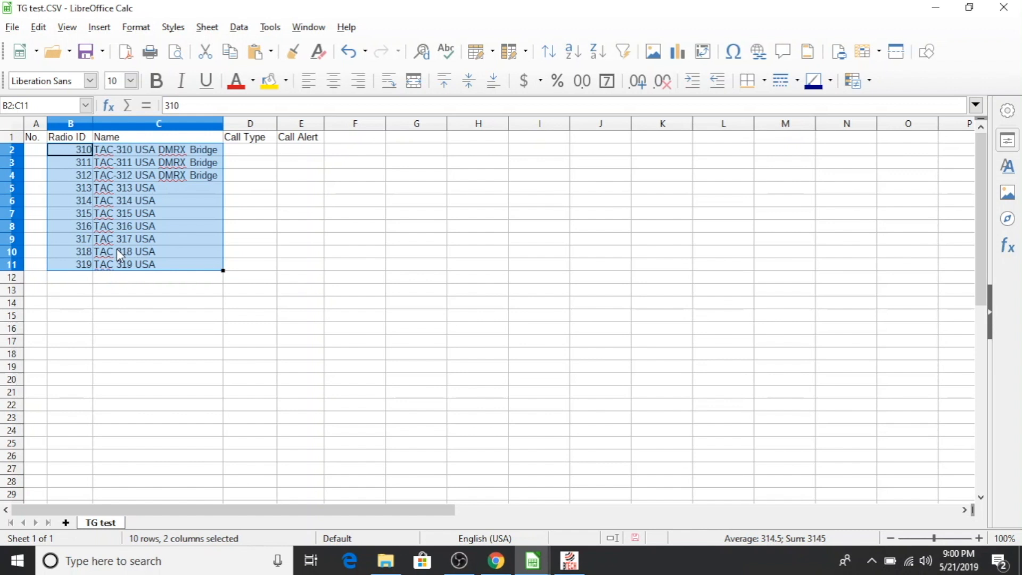
Number the talkgroup rows 1 to 10 in the No. column by entering 1 in A2 and filling down to A11.
{"action": "left_click", "coordinate": [33, 152]}
{"action": "type", "text": "1"}
{"action": "key", "text": "Return"}
{"action": "left_click", "coordinate": [33, 150]}
{"action": "left_click_drag", "start_coordinate": [46, 155], "coordinate": [54, 267]}
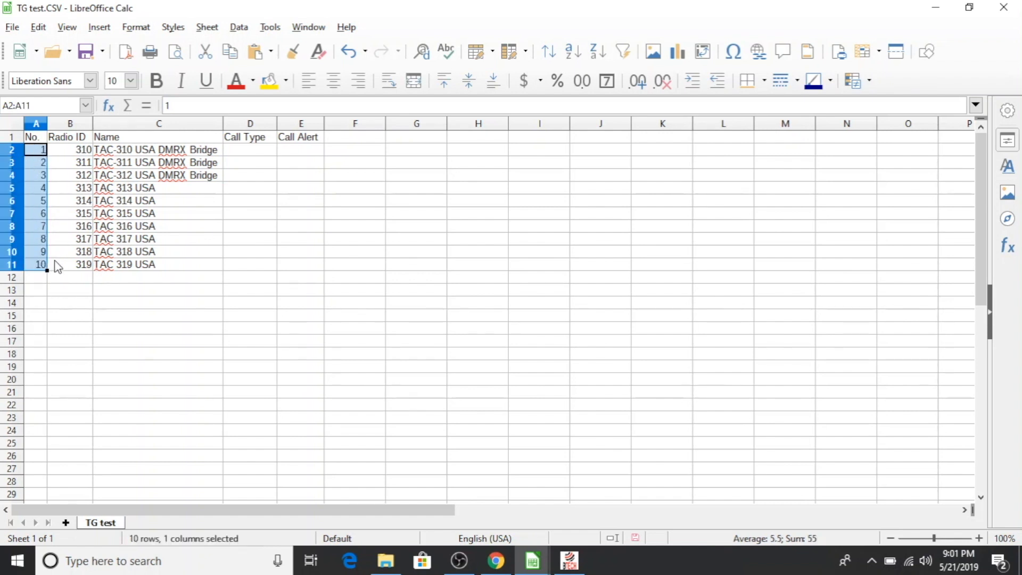
Enter Group as the Call Type in D2 and fill it down to D11.
{"action": "left_click", "coordinate": [244, 151]}
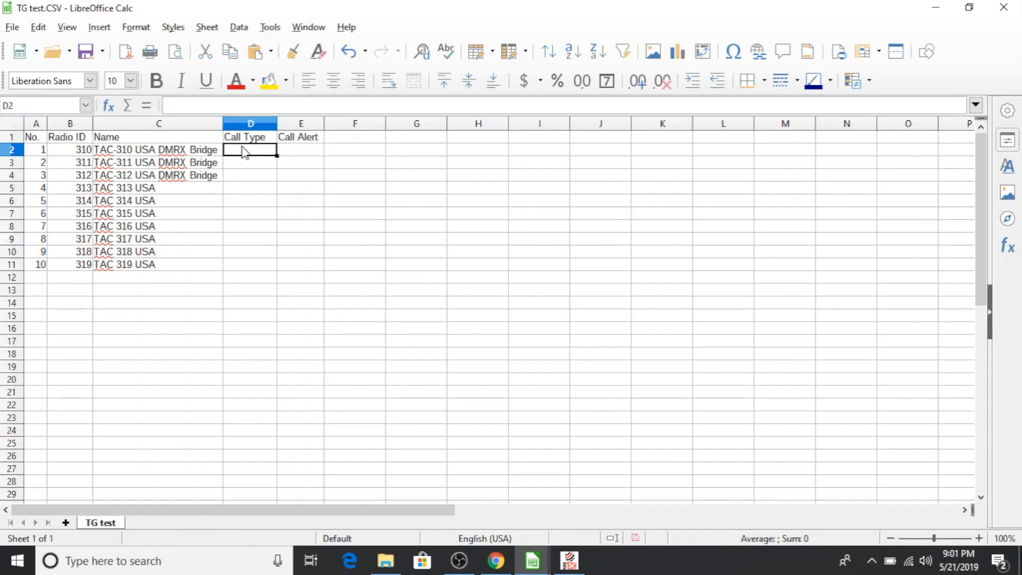
{"action": "type", "text": "Group"}
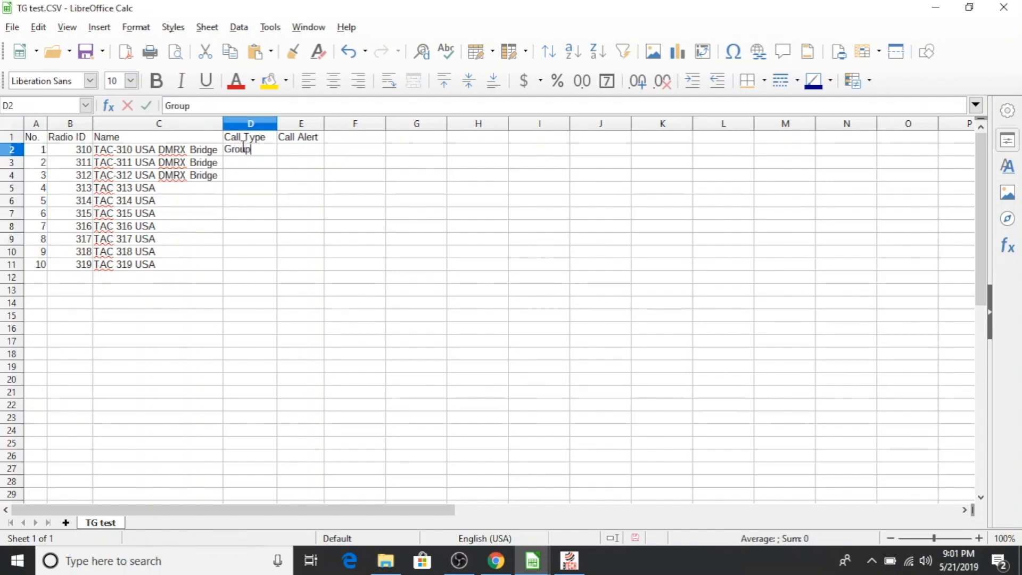
{"action": "left_click", "coordinate": [251, 203]}
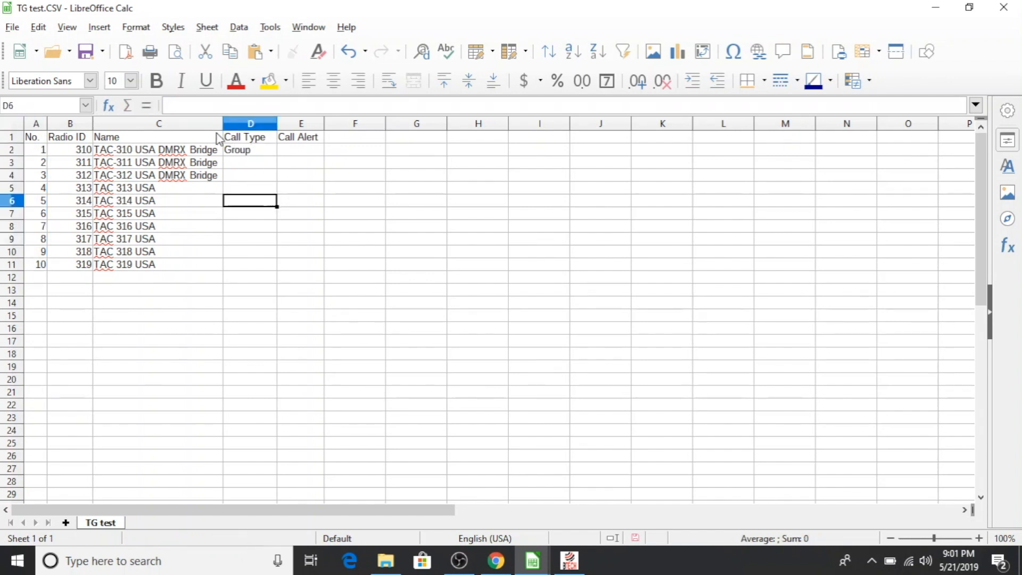
{"action": "left_click", "coordinate": [237, 152]}
{"action": "left_click_drag", "start_coordinate": [277, 155], "coordinate": [274, 273]}
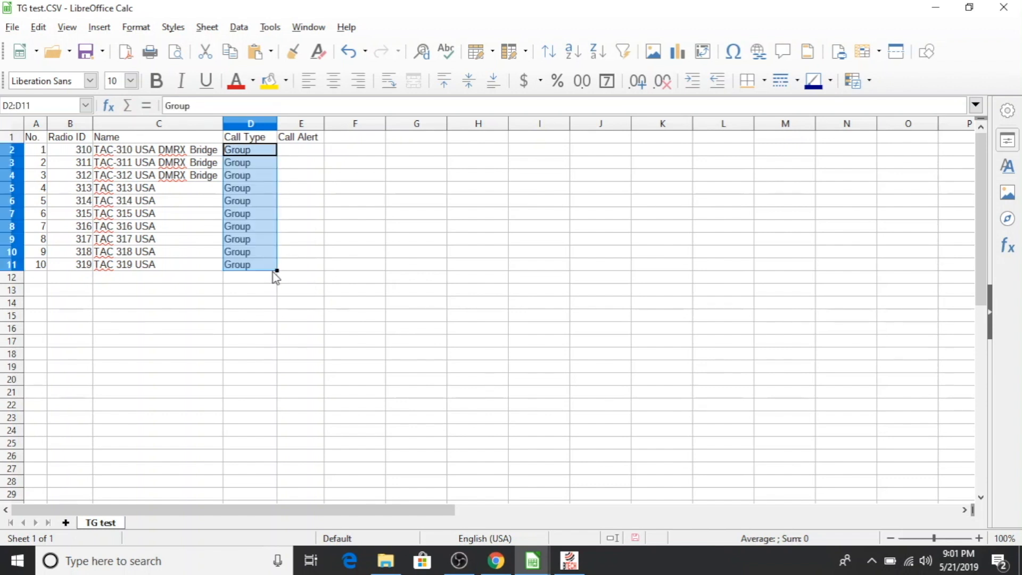
Enter None as the Call Alert in E2 and fill it down to E11.
{"action": "left_click", "coordinate": [307, 150]}
{"action": "type", "text": "None"}
{"action": "left_click", "coordinate": [292, 201]}
{"action": "left_click", "coordinate": [307, 154]}
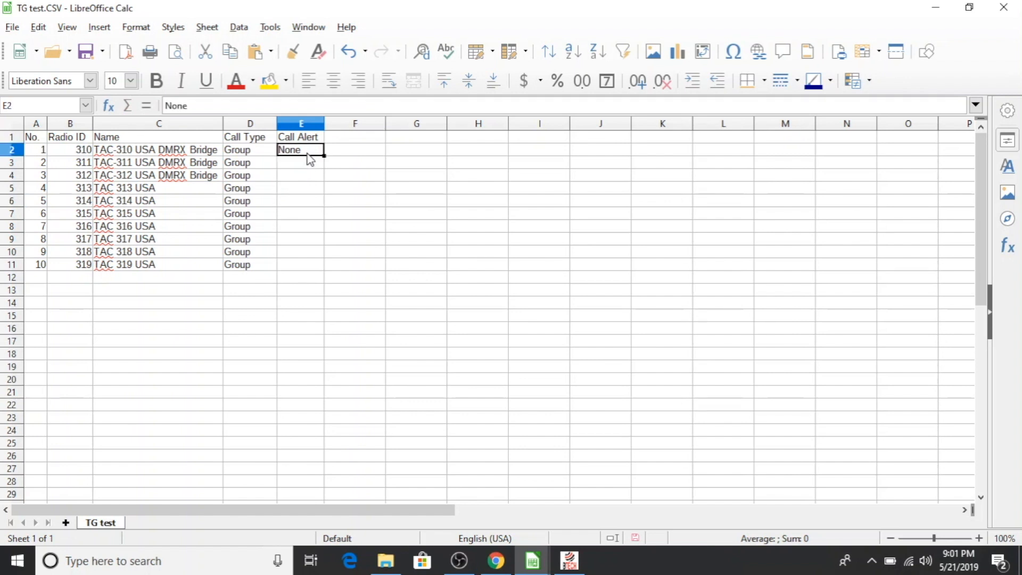
{"action": "left_click_drag", "start_coordinate": [323, 155], "coordinate": [322, 273]}
{"action": "left_click", "coordinate": [196, 367]}
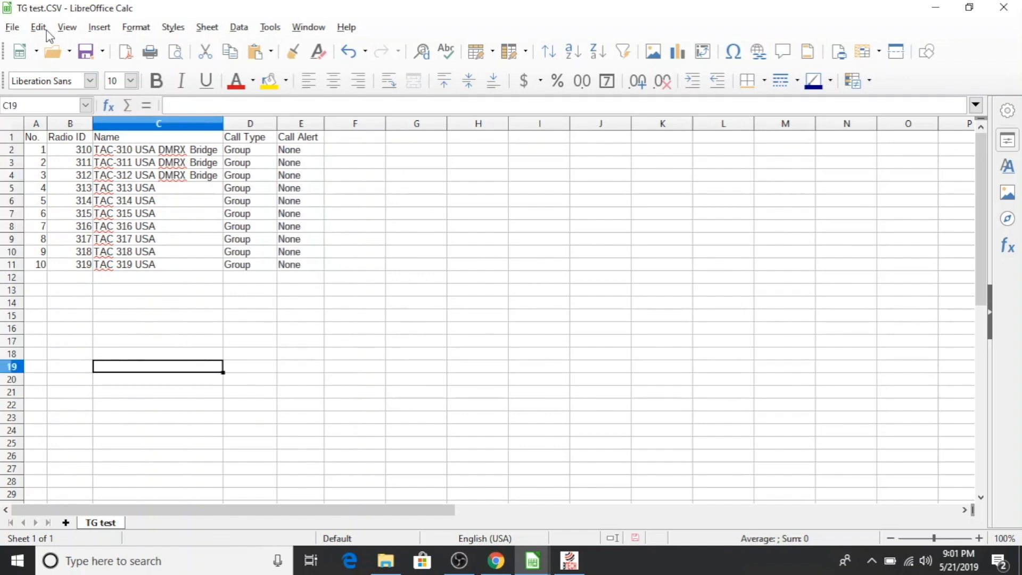
Save the TG test spreadsheet, keeping the Text CSV format, and switch to the DMR-6X2 programming software.
{"action": "left_click", "coordinate": [11, 27]}
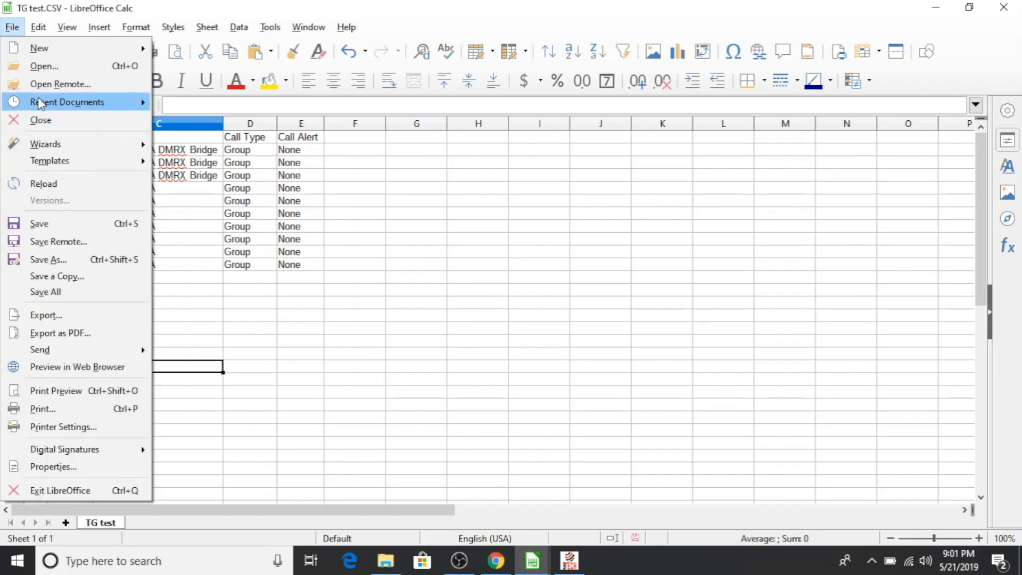
{"action": "left_click", "coordinate": [75, 223]}
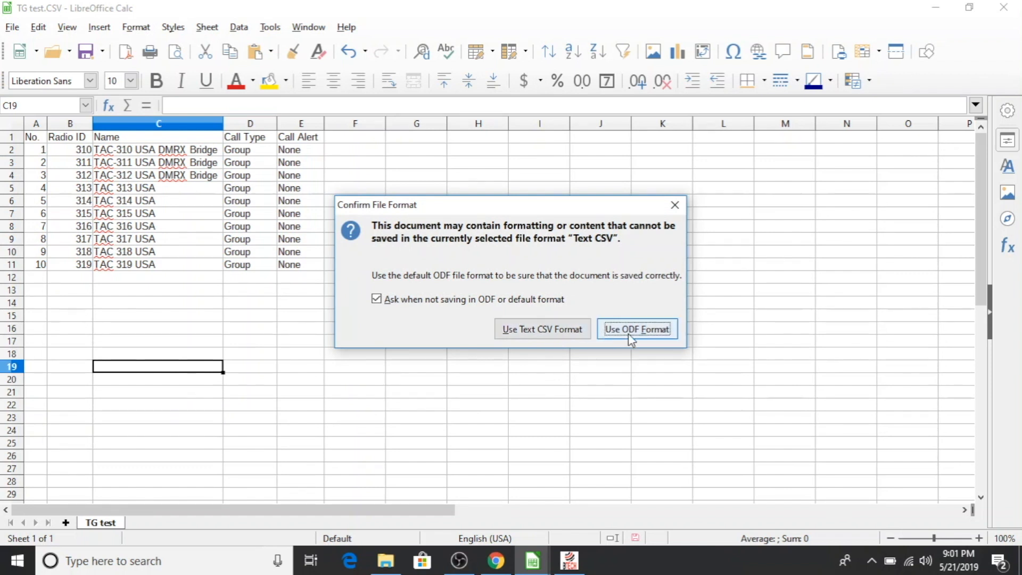
{"action": "left_click", "coordinate": [538, 334]}
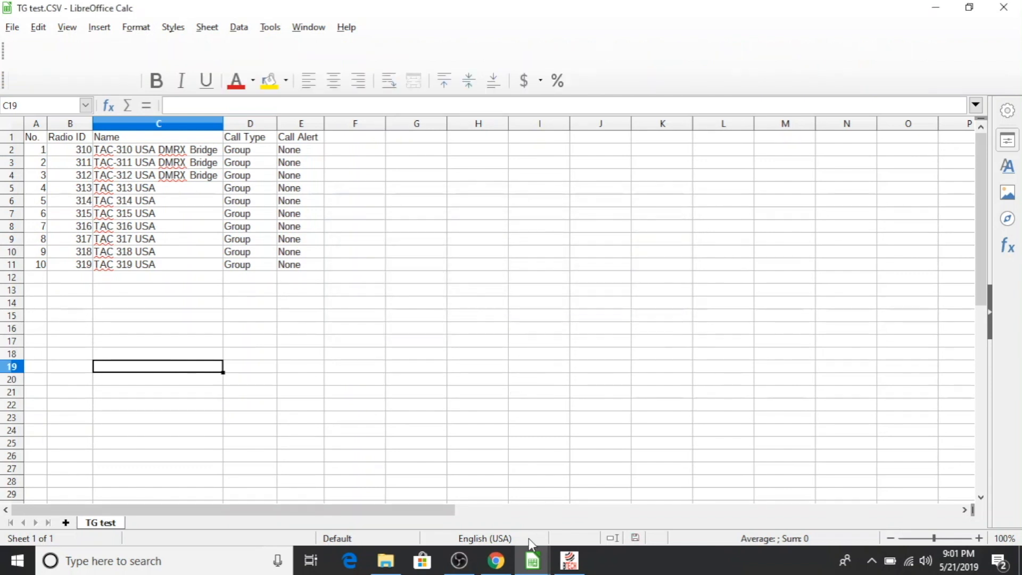
{"action": "left_click", "coordinate": [569, 564]}
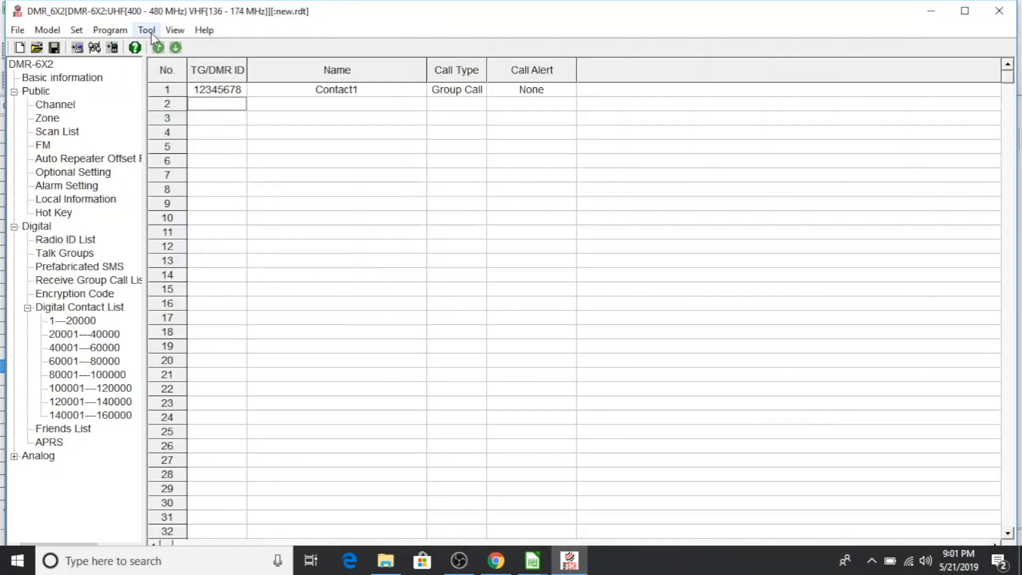
{"action": "right_click", "coordinate": [168, 94]}
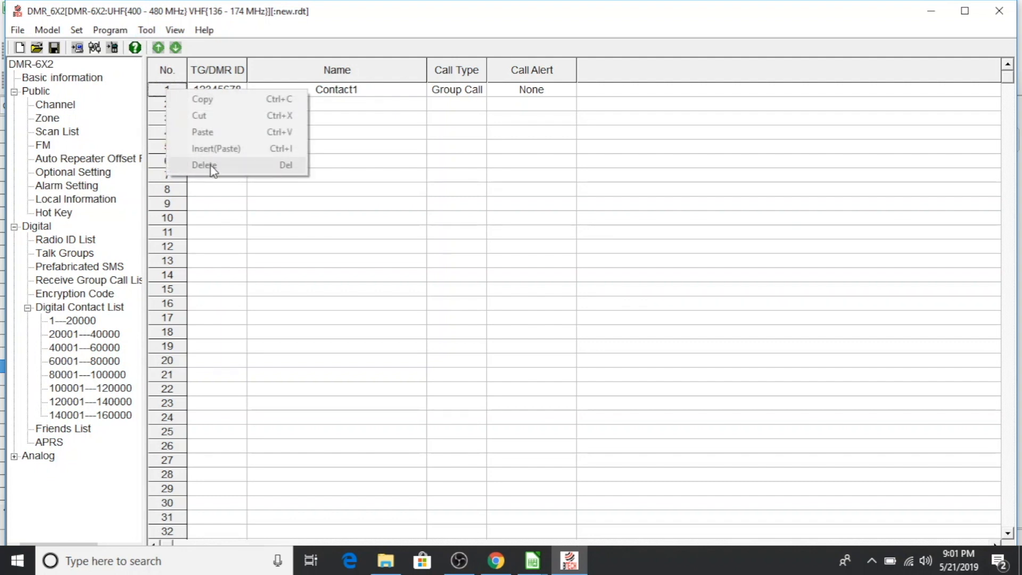
{"action": "left_click", "coordinate": [246, 203]}
{"action": "left_click", "coordinate": [168, 96]}
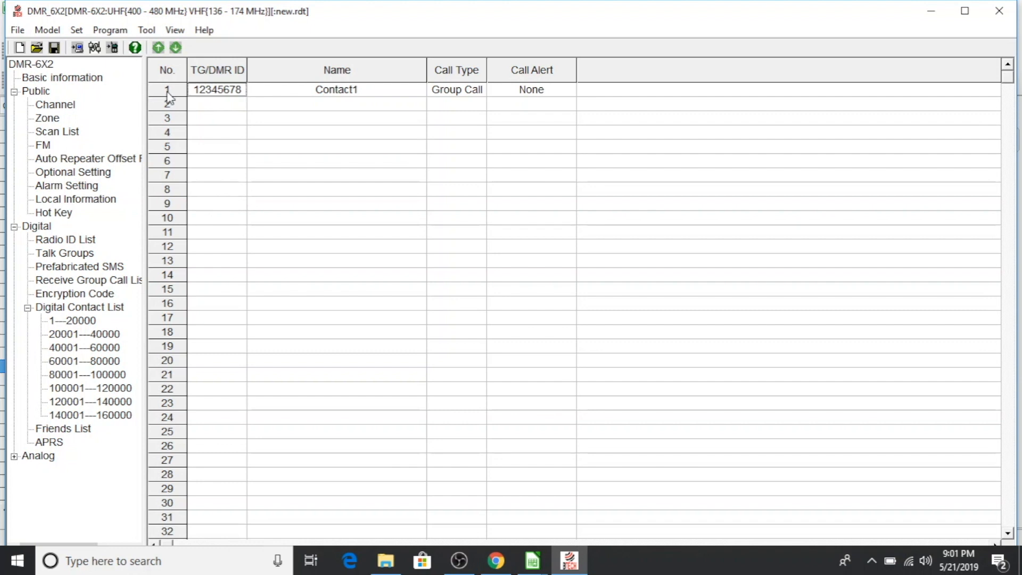
Import TG test.CSV from the Downloads folder as the radio's Talk Groups.
{"action": "left_click", "coordinate": [112, 31]}
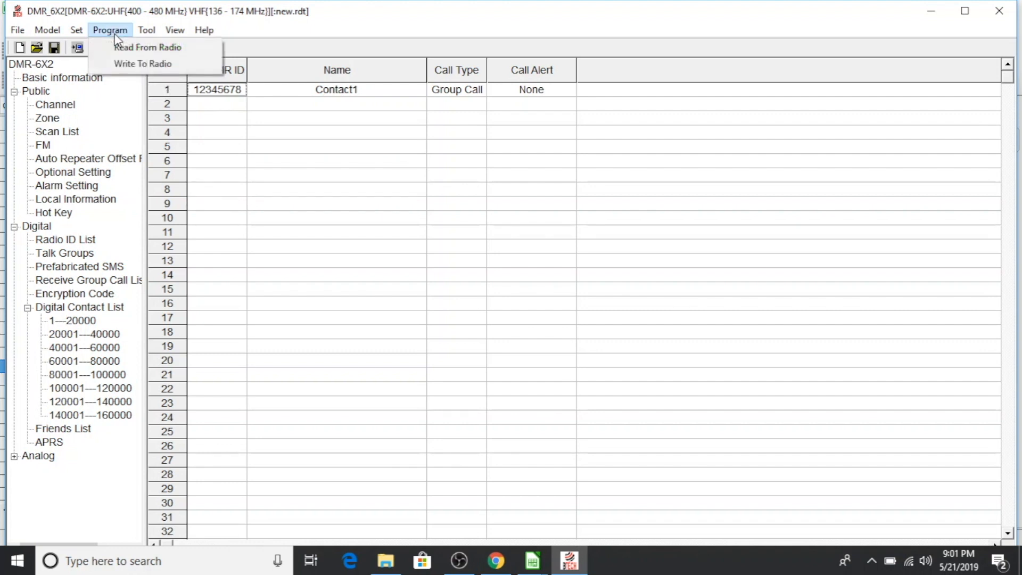
{"action": "mouse_move", "coordinate": [136, 31]}
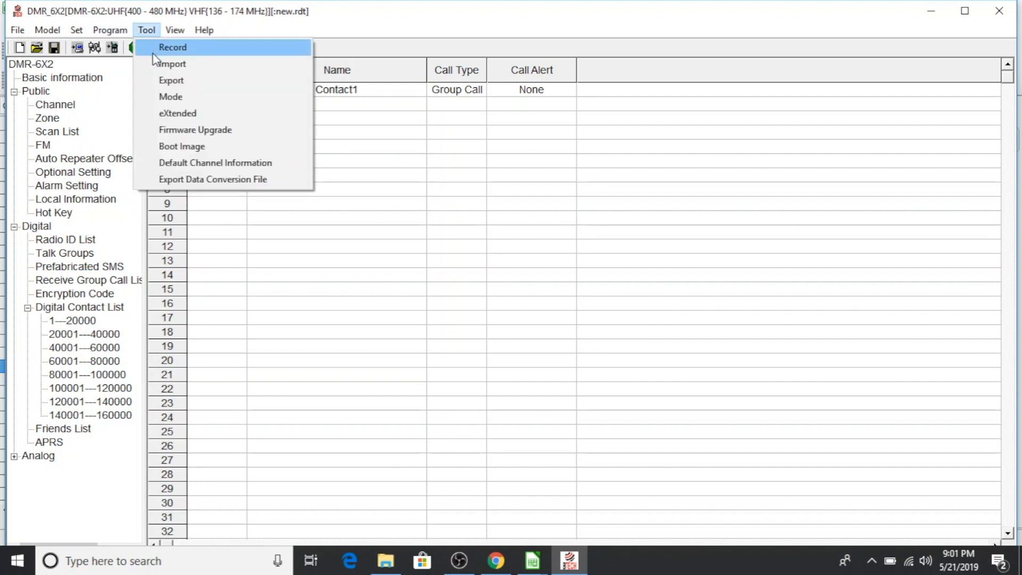
{"action": "left_click", "coordinate": [162, 64]}
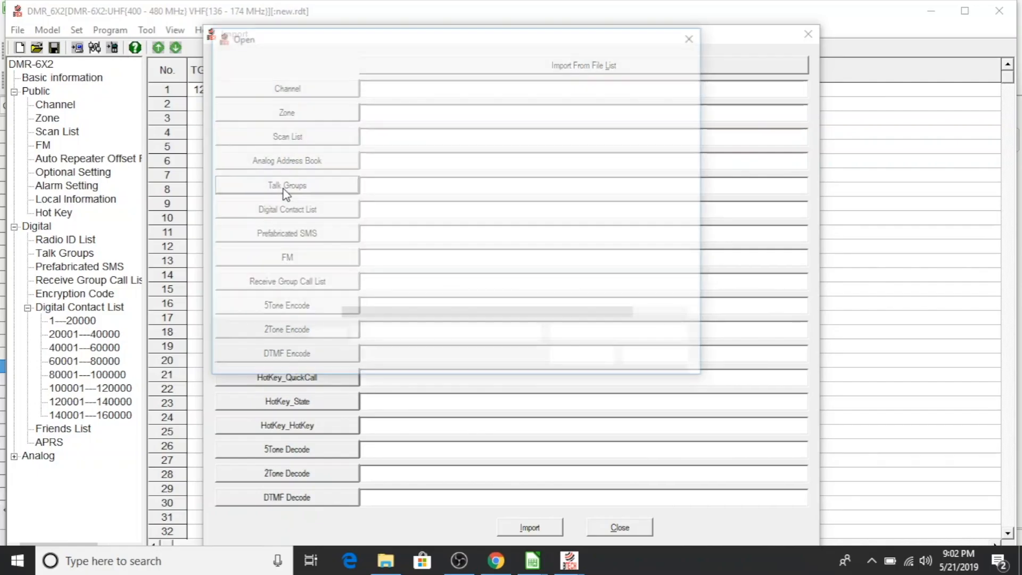
{"action": "left_click", "coordinate": [283, 189]}
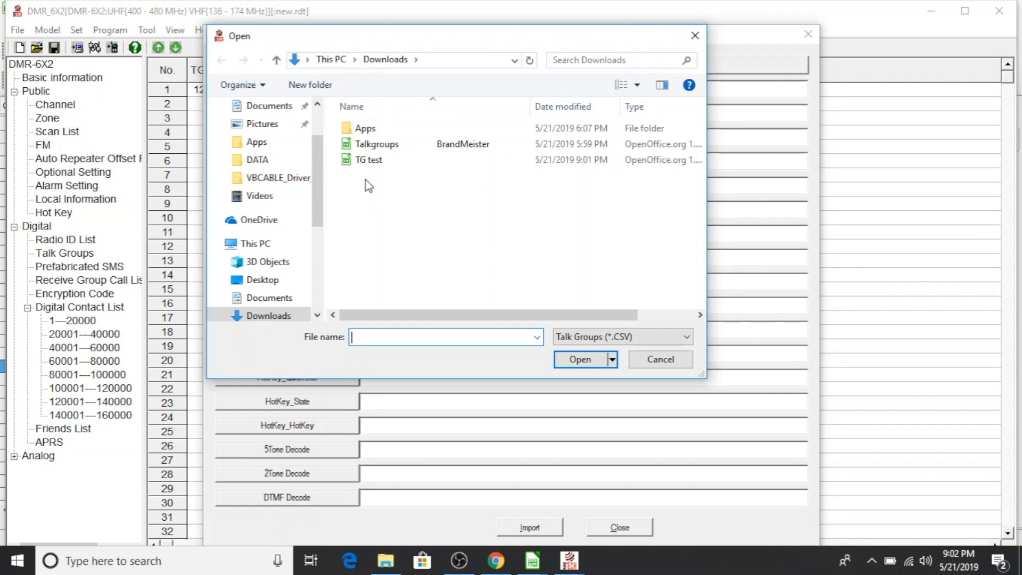
{"action": "left_click", "coordinate": [372, 163]}
{"action": "left_click", "coordinate": [573, 365]}
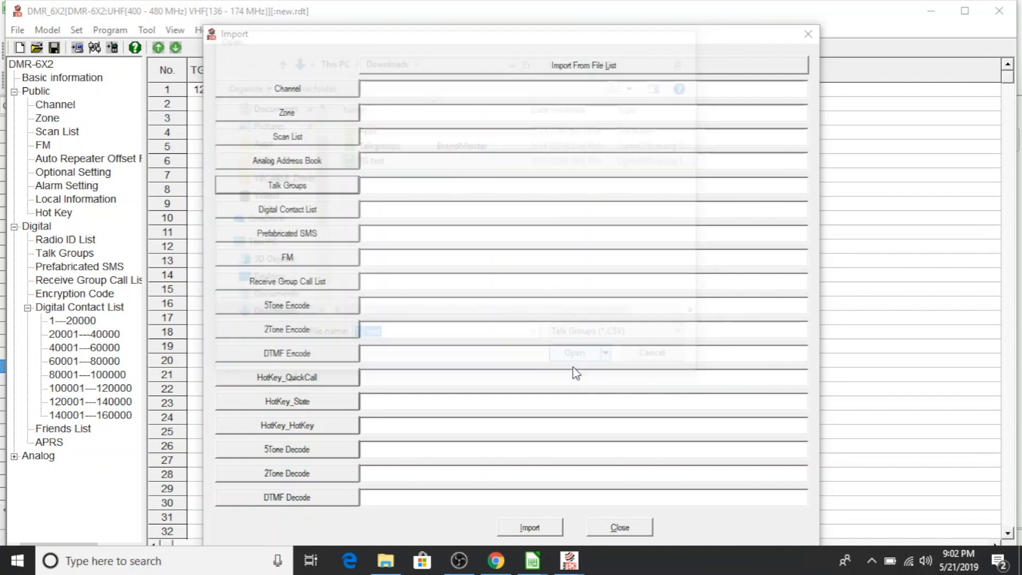
{"action": "left_click", "coordinate": [521, 528]}
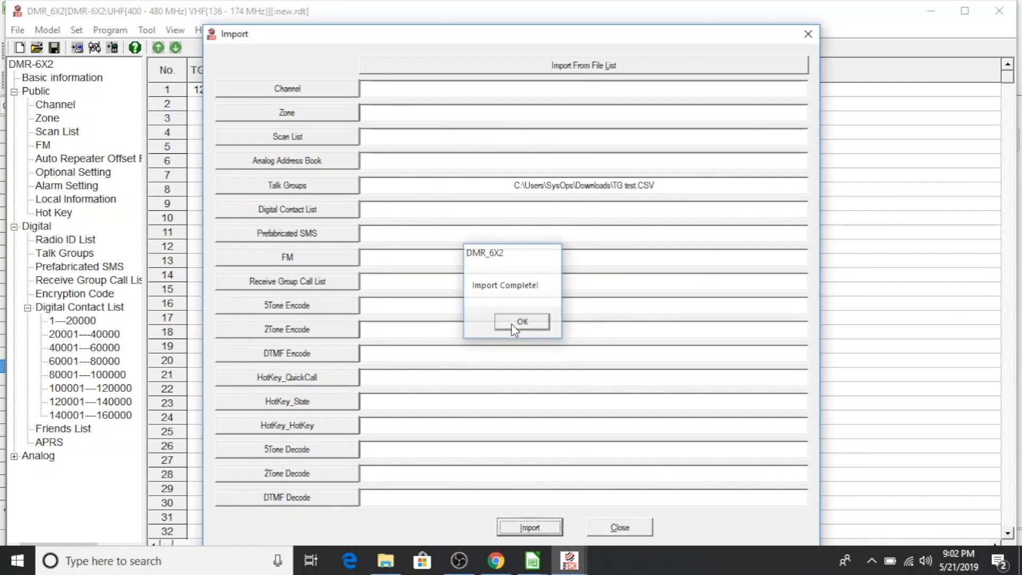
{"action": "left_click", "coordinate": [521, 321]}
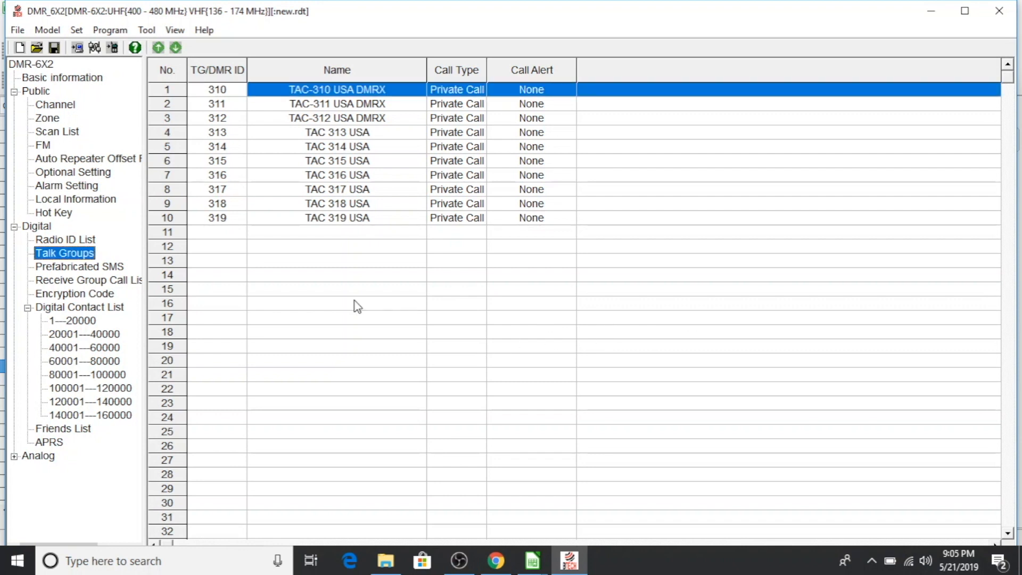
In the Channel list, open row 10 for editing and name the channel Local Repeater.
{"action": "left_click", "coordinate": [56, 105]}
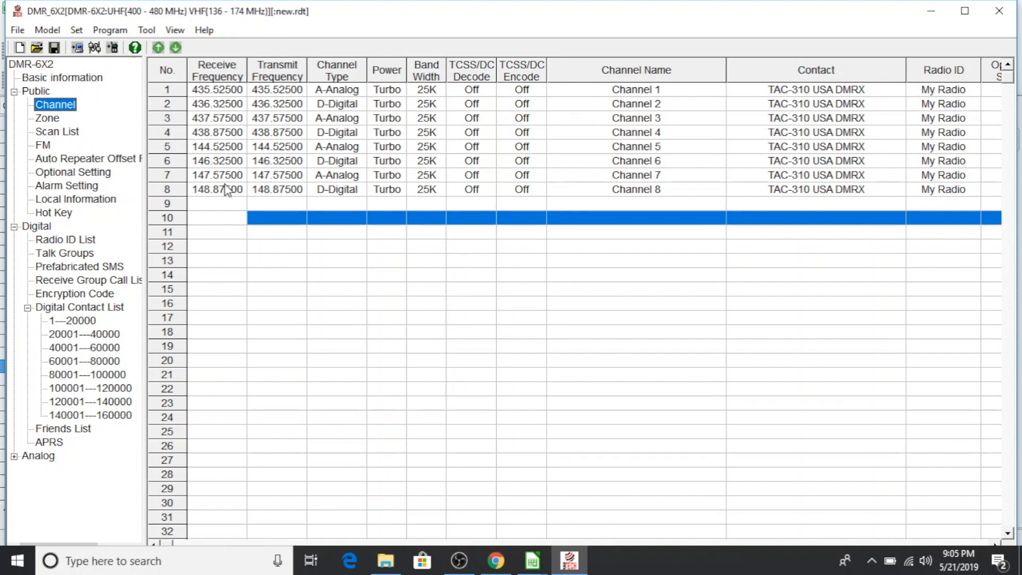
{"action": "left_click", "coordinate": [171, 97]}
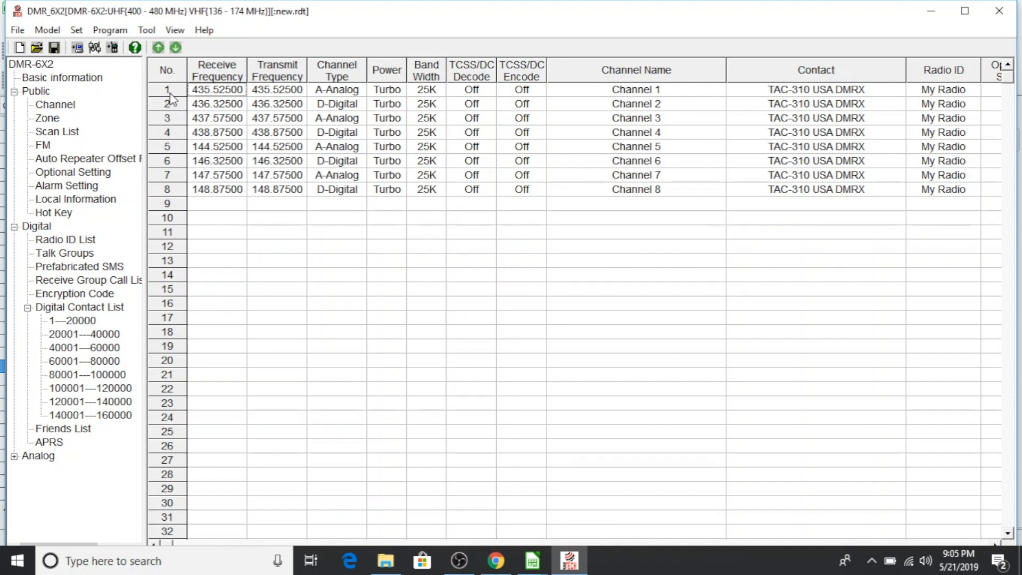
{"action": "left_click", "coordinate": [168, 220]}
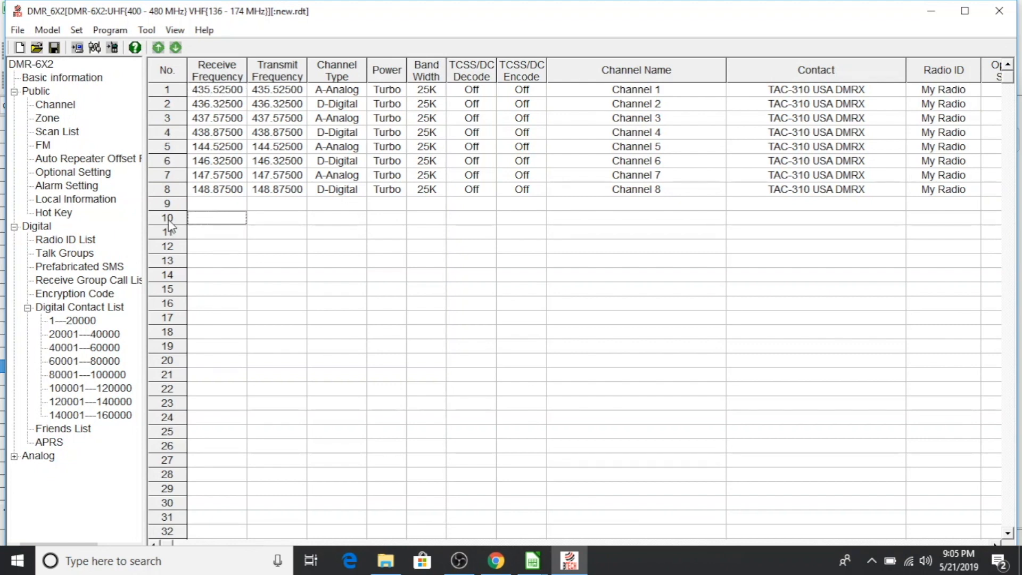
{"action": "double_click", "coordinate": [169, 221]}
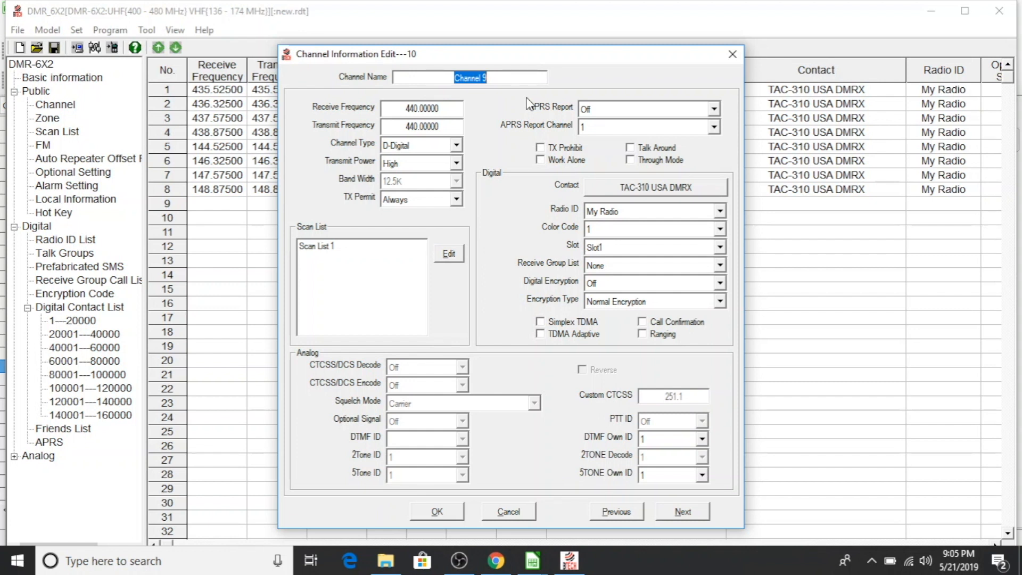
{"action": "type", "text": "Local Repeater"}
Examine the Local Repeater channel's type choices and its transmit frequency field.
{"action": "left_click", "coordinate": [457, 146]}
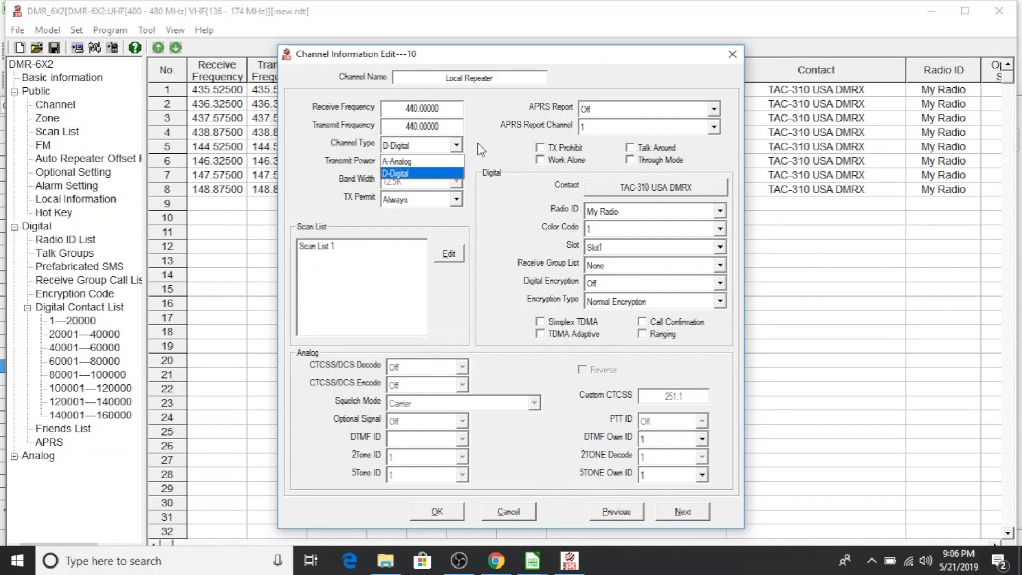
{"action": "left_click", "coordinate": [481, 145]}
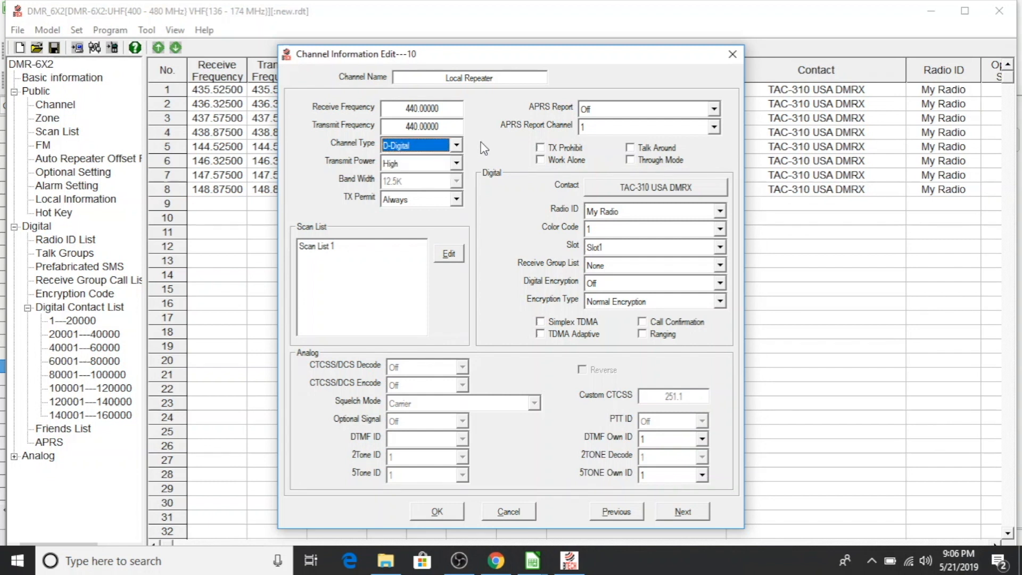
{"action": "double_click", "coordinate": [452, 126]}
{"action": "left_click", "coordinate": [392, 129]}
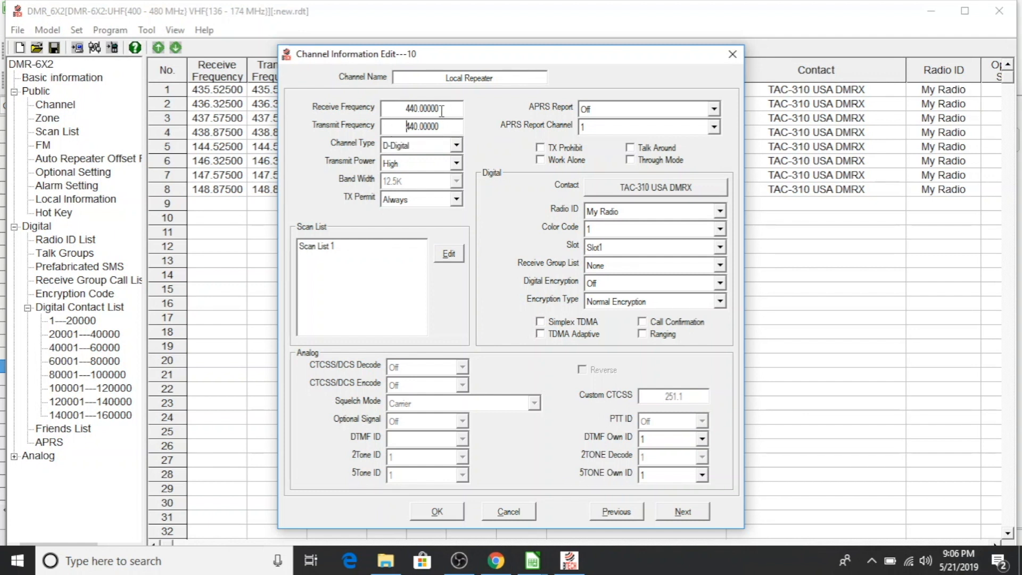
{"action": "left_click", "coordinate": [445, 127]}
{"action": "left_click_drag", "start_coordinate": [436, 126], "coordinate": [395, 122]}
Set the Local Repeater channel's transmit power to High and APRS Report to Off, with TX Prohibit unchecked.
{"action": "left_click", "coordinate": [457, 164]}
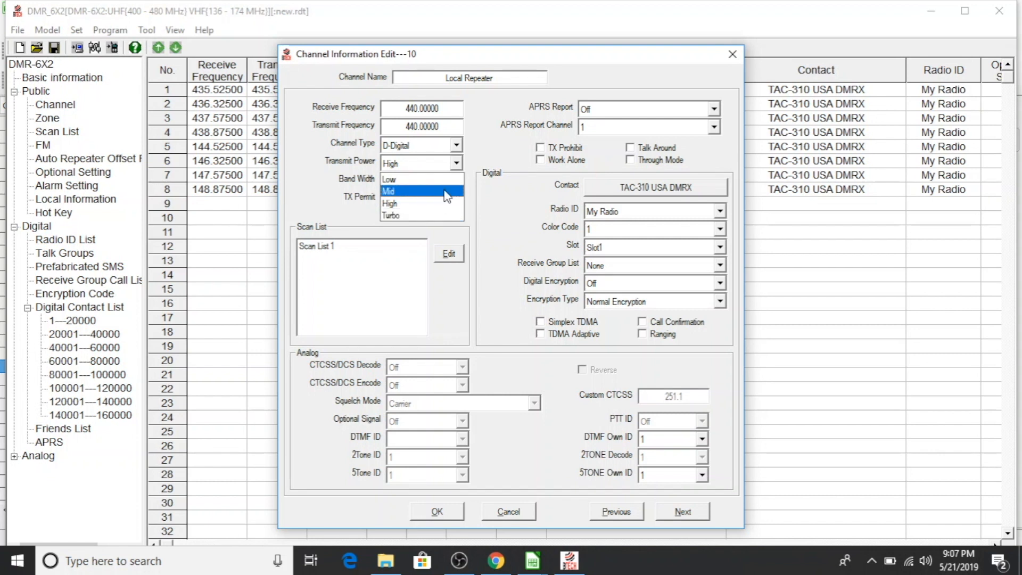
{"action": "left_click", "coordinate": [425, 204]}
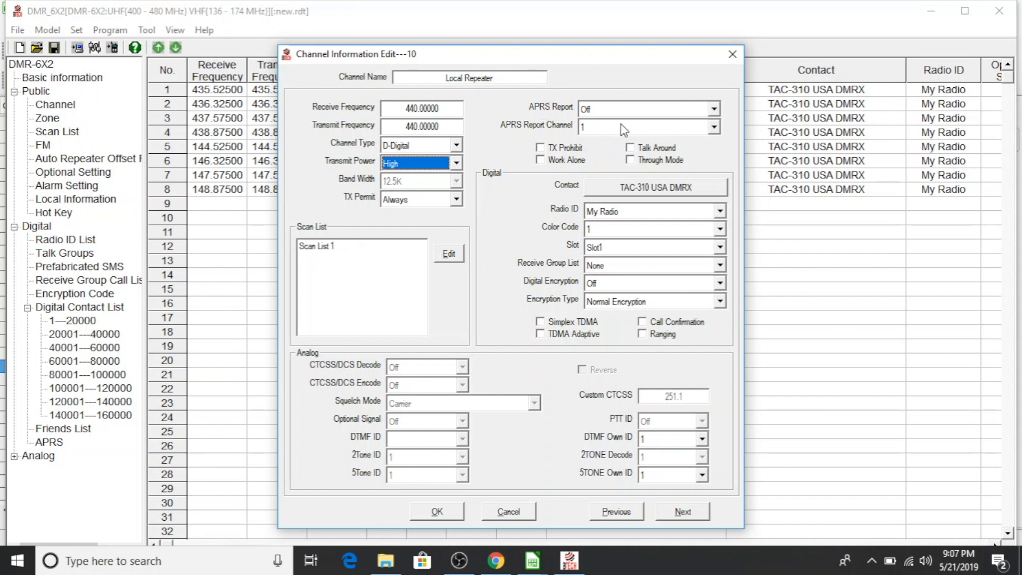
{"action": "left_click", "coordinate": [714, 109]}
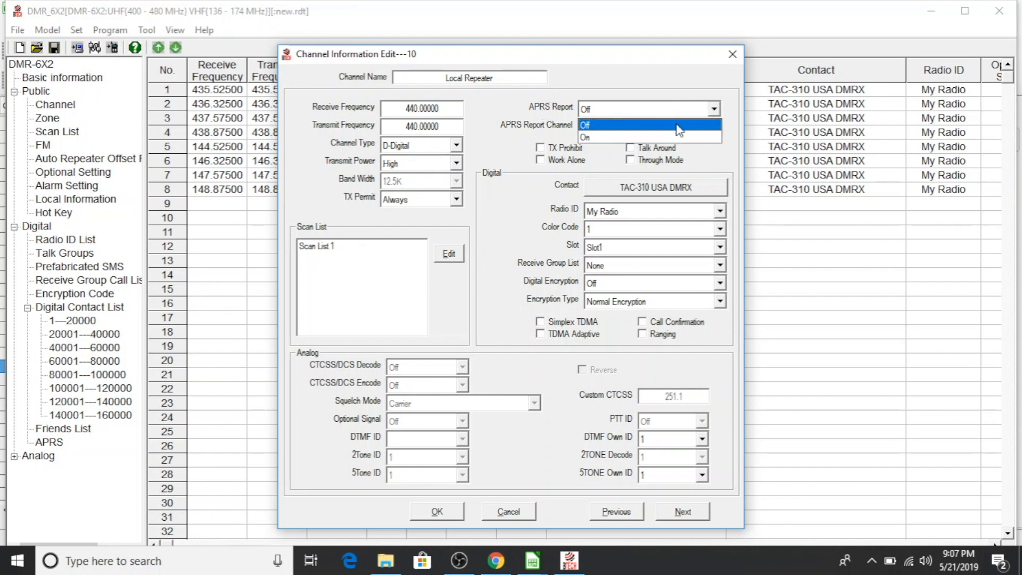
{"action": "left_click", "coordinate": [678, 124]}
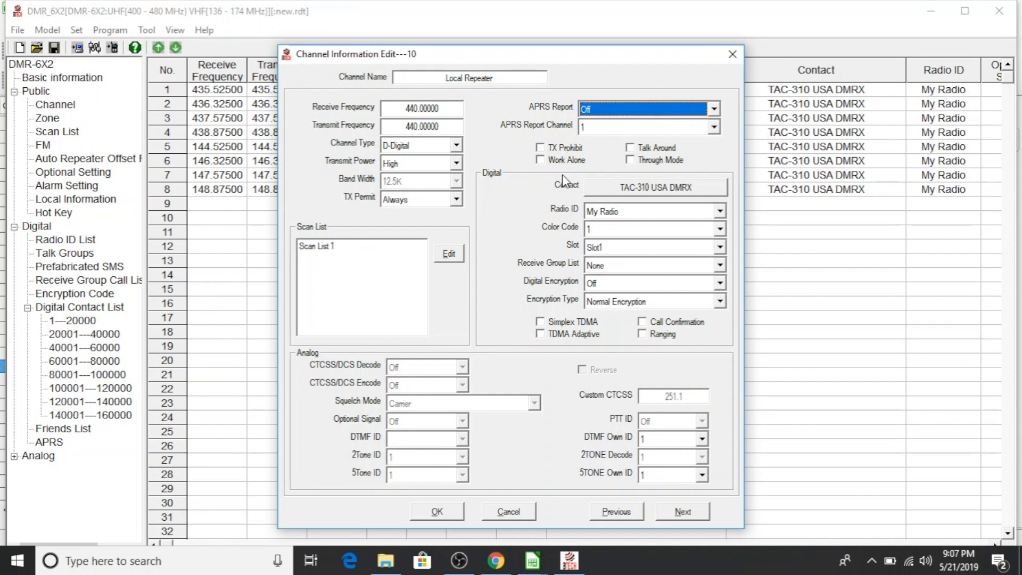
{"action": "left_click", "coordinate": [571, 149]}
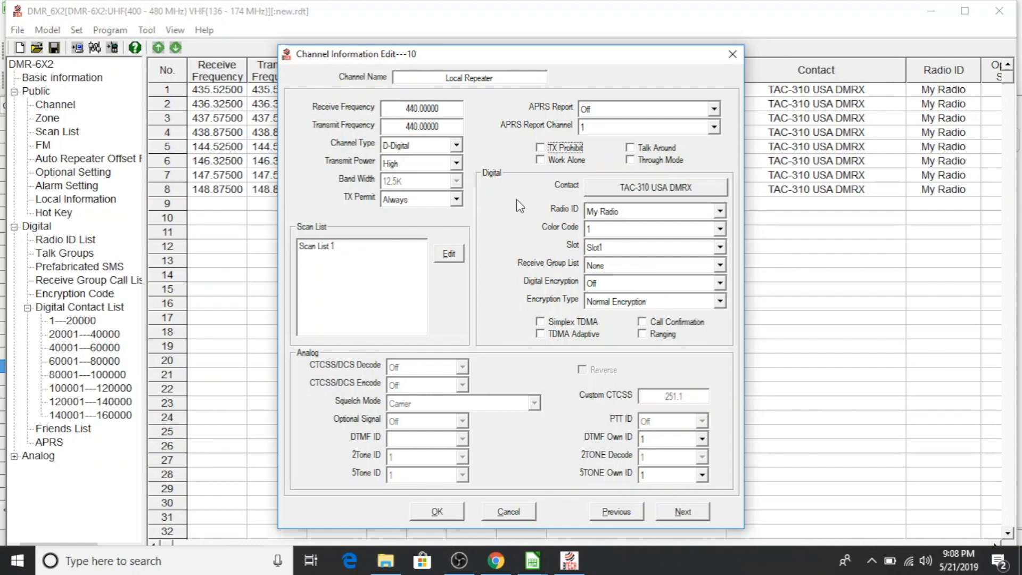
Examine the contacts available for the Local Repeater channel and set its Radio ID to My Radio.
{"action": "left_click", "coordinate": [635, 190]}
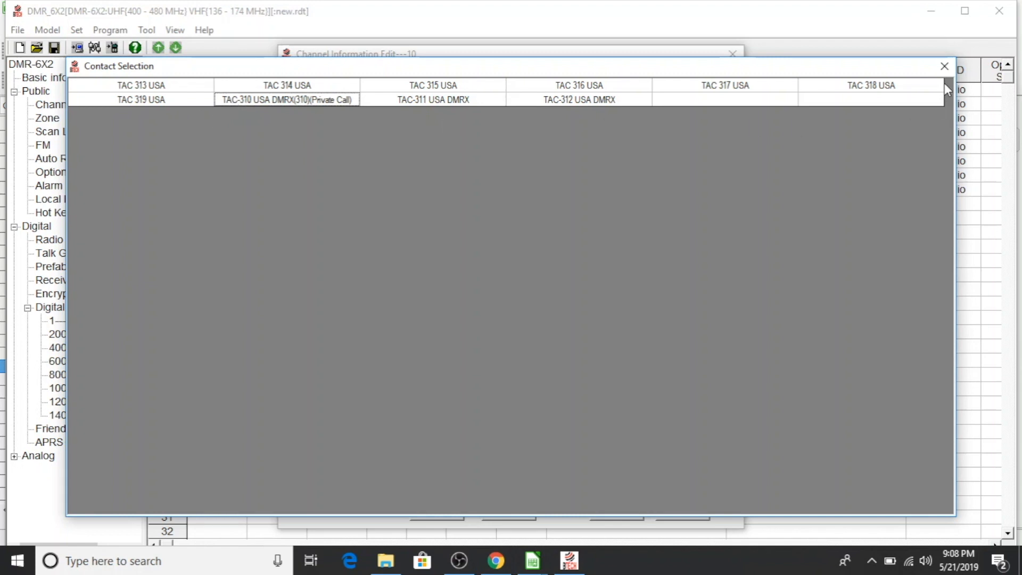
{"action": "left_click", "coordinate": [941, 70]}
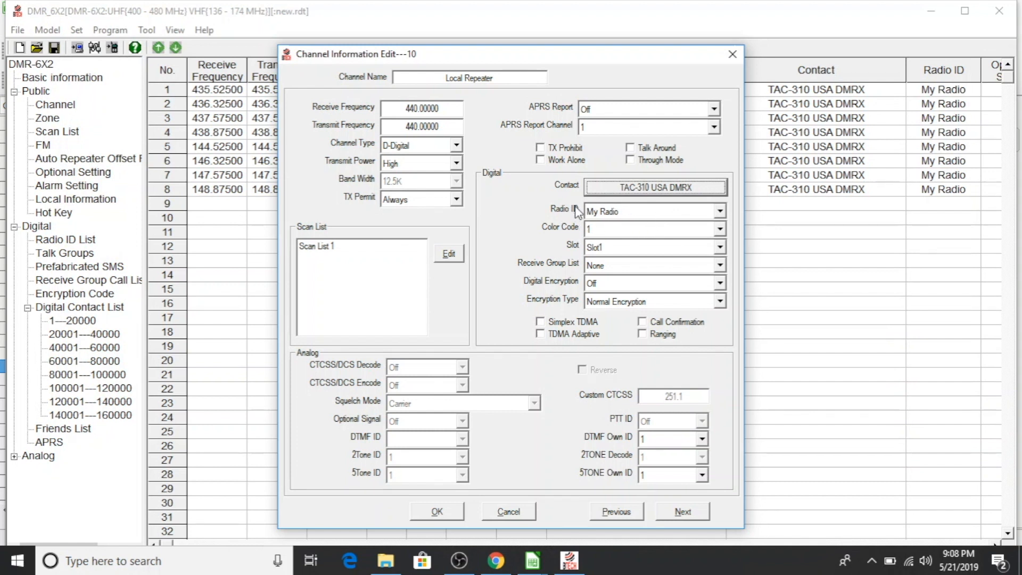
{"action": "left_click", "coordinate": [719, 213]}
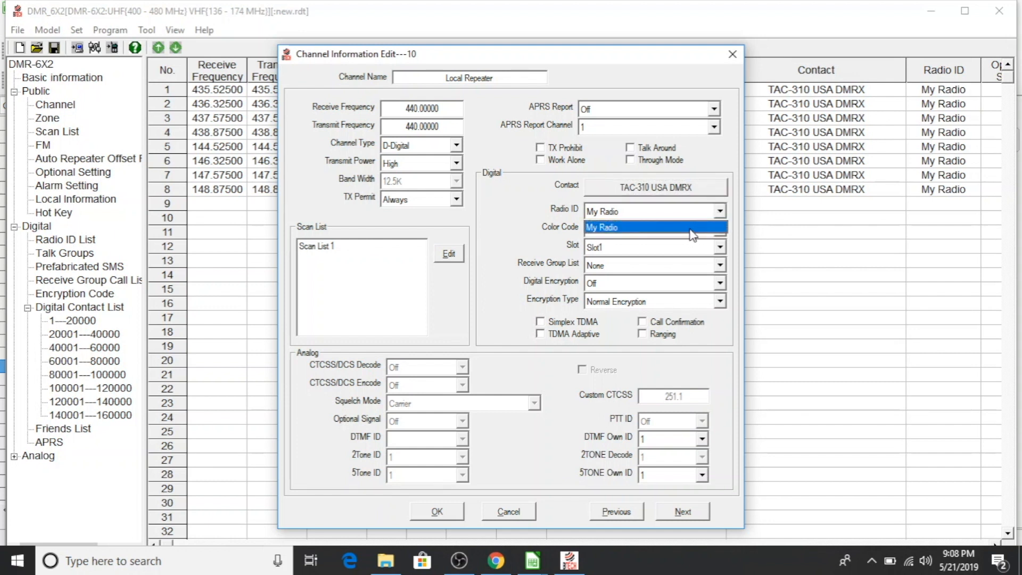
{"action": "left_click", "coordinate": [692, 229]}
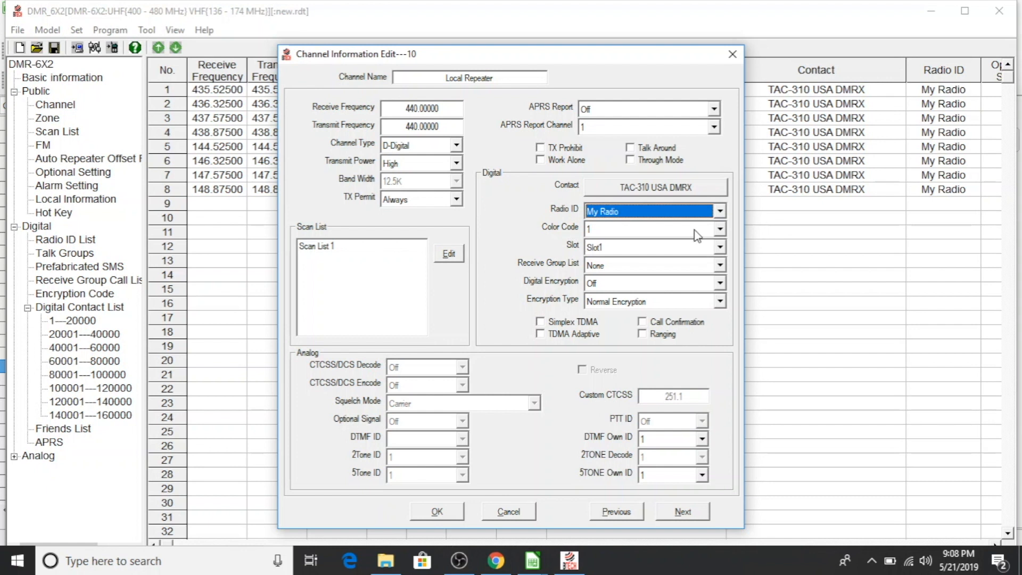
Set the Local Repeater channel's Color Code to 2.
{"action": "left_click", "coordinate": [721, 229]}
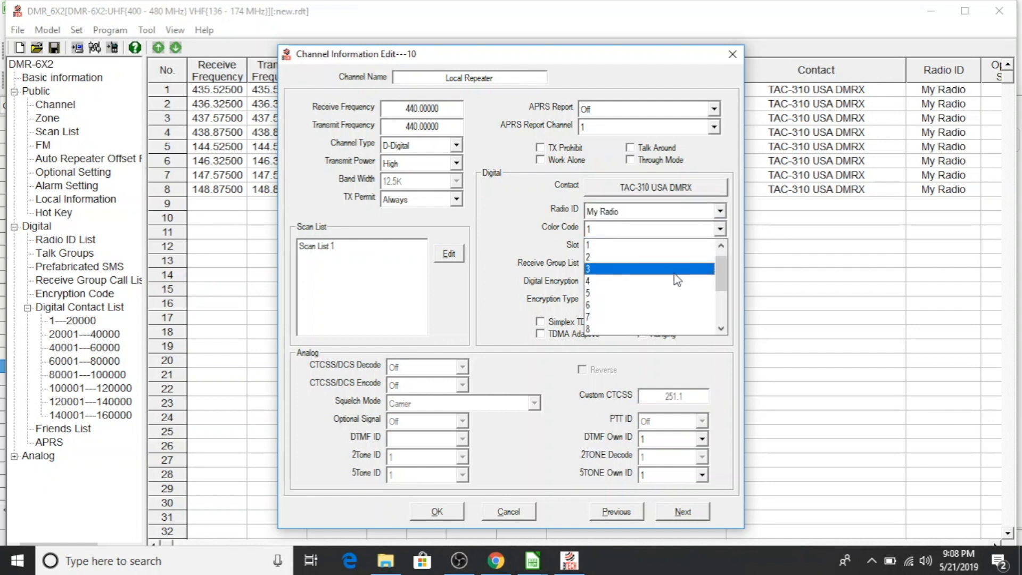
{"action": "left_click", "coordinate": [675, 248]}
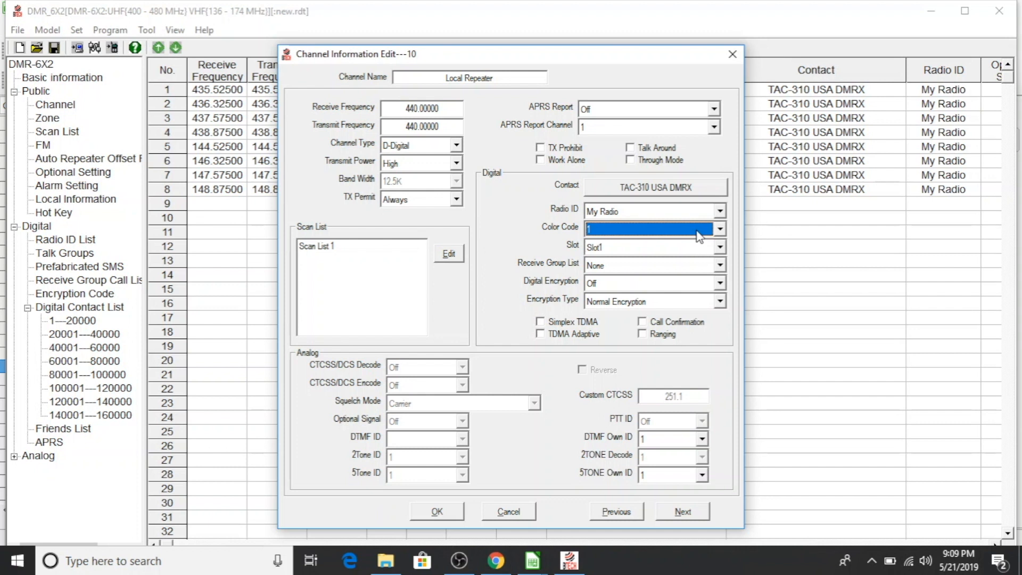
{"action": "left_click", "coordinate": [721, 232]}
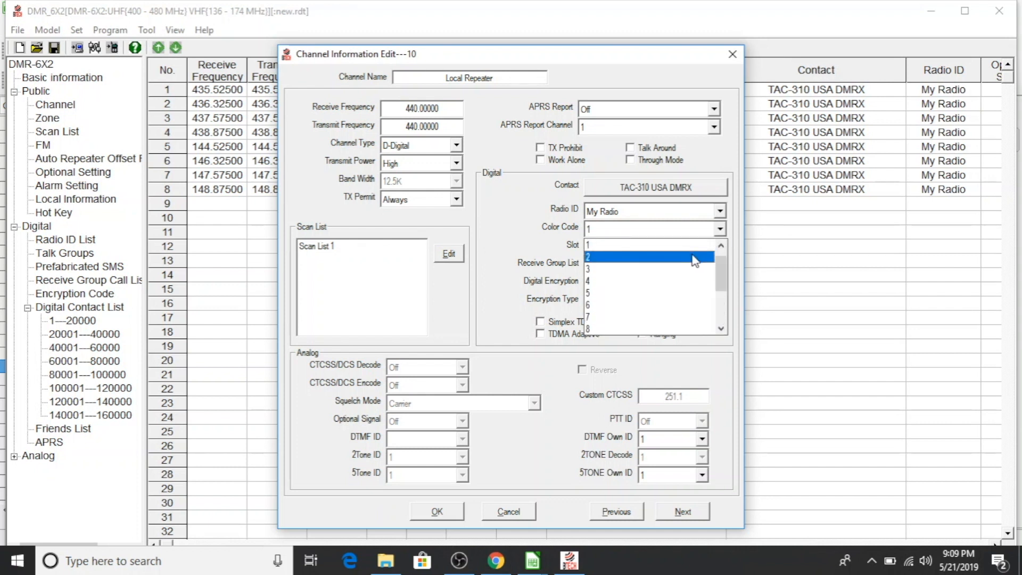
{"action": "left_click", "coordinate": [696, 258]}
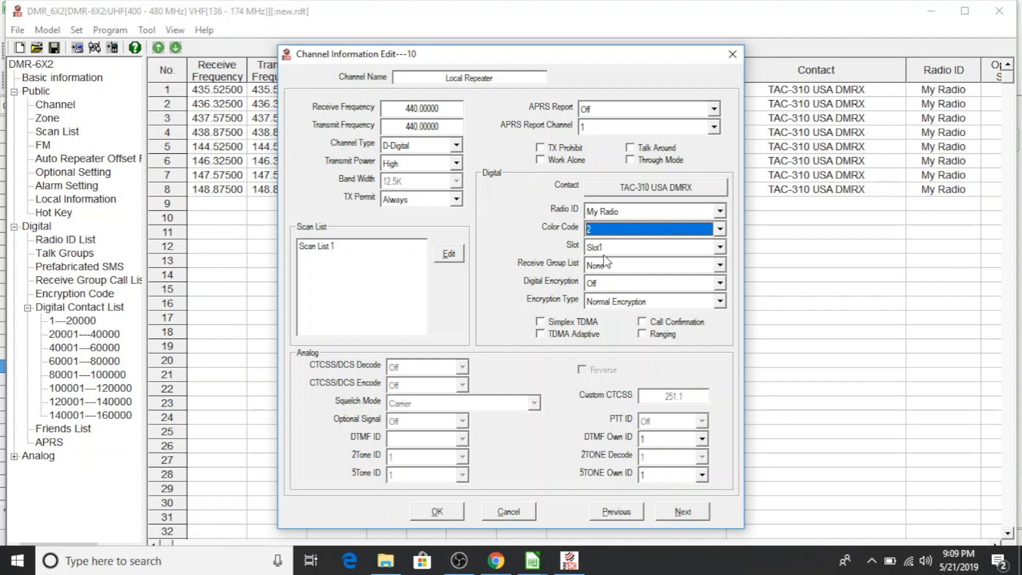
Set the Local Repeater channel's Slot to Slot1 and its Receive Group List to None.
{"action": "left_click", "coordinate": [722, 250]}
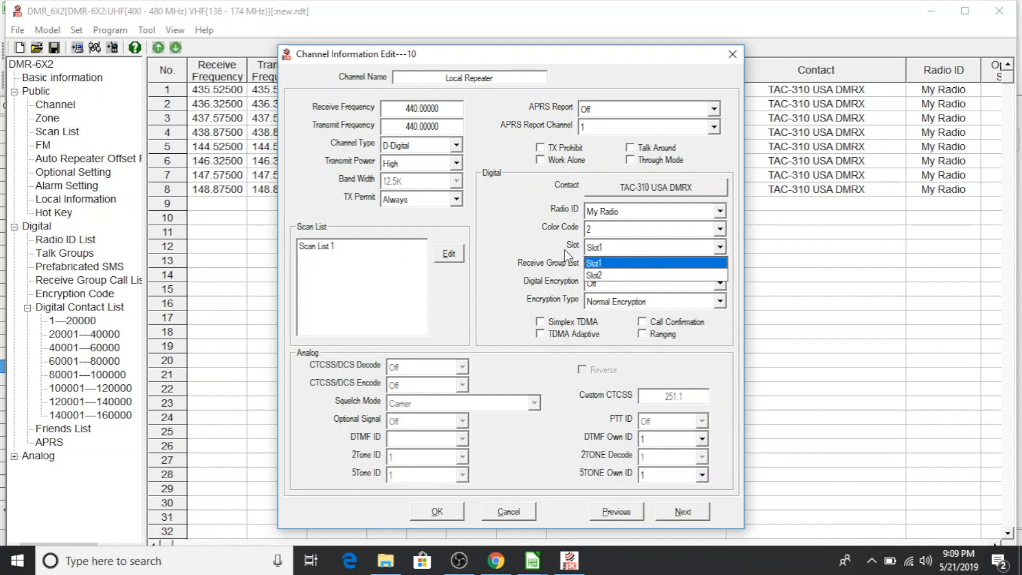
{"action": "left_click", "coordinate": [526, 247]}
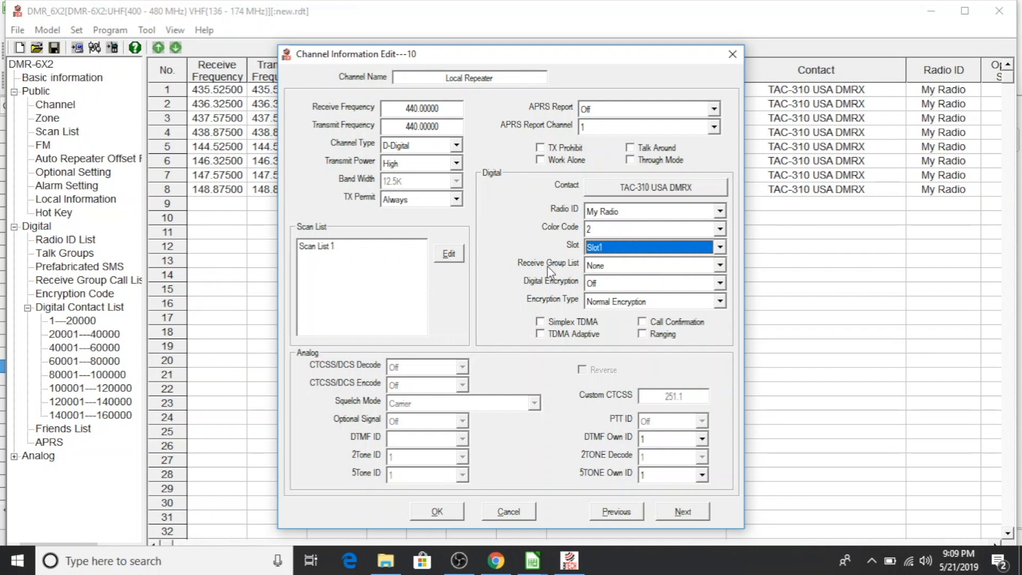
{"action": "left_click", "coordinate": [720, 265]}
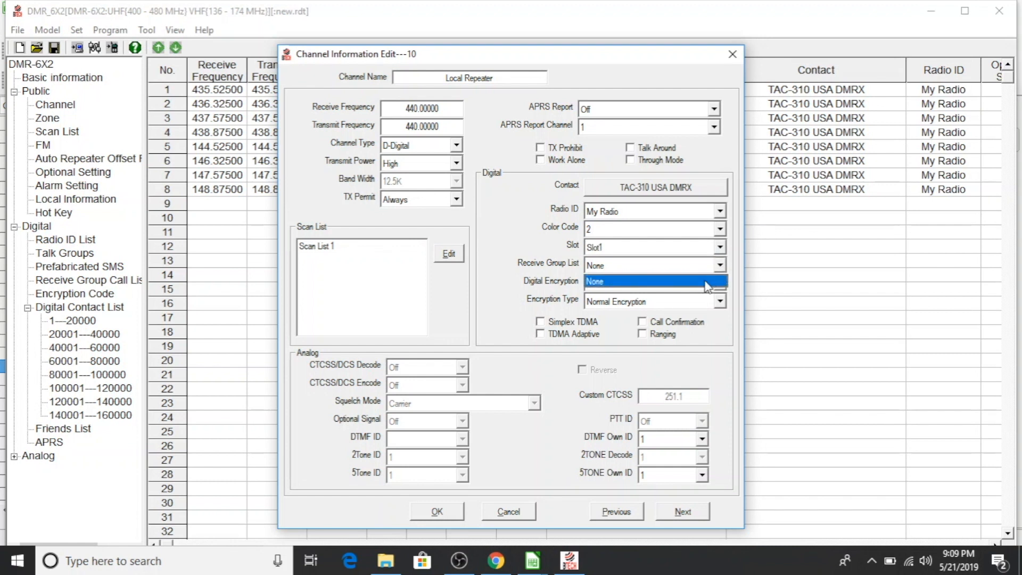
{"action": "left_click", "coordinate": [708, 283]}
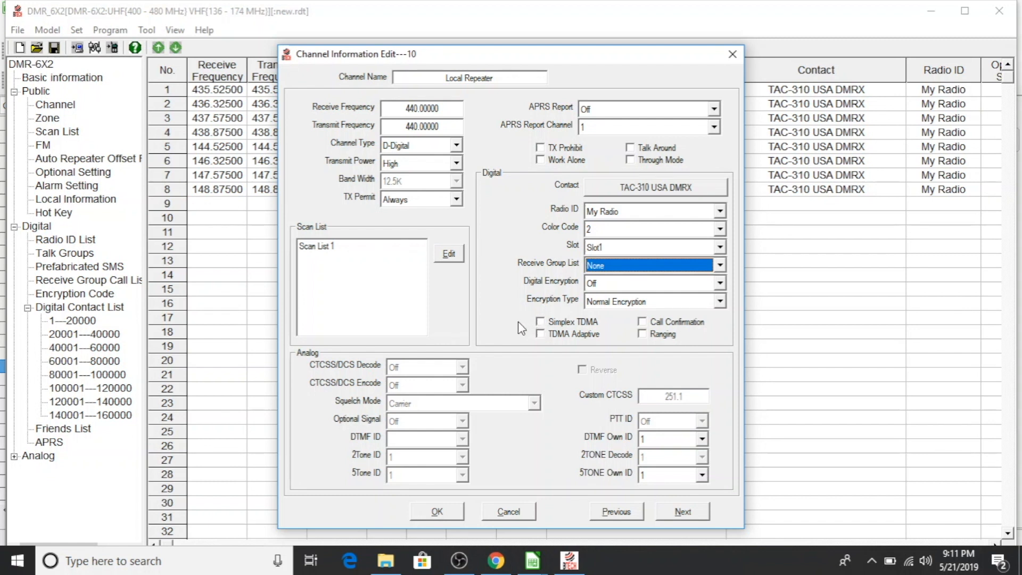
Try the Local Repeater channel as A-Analog with a 25K Band Width.
{"action": "left_click", "coordinate": [455, 147]}
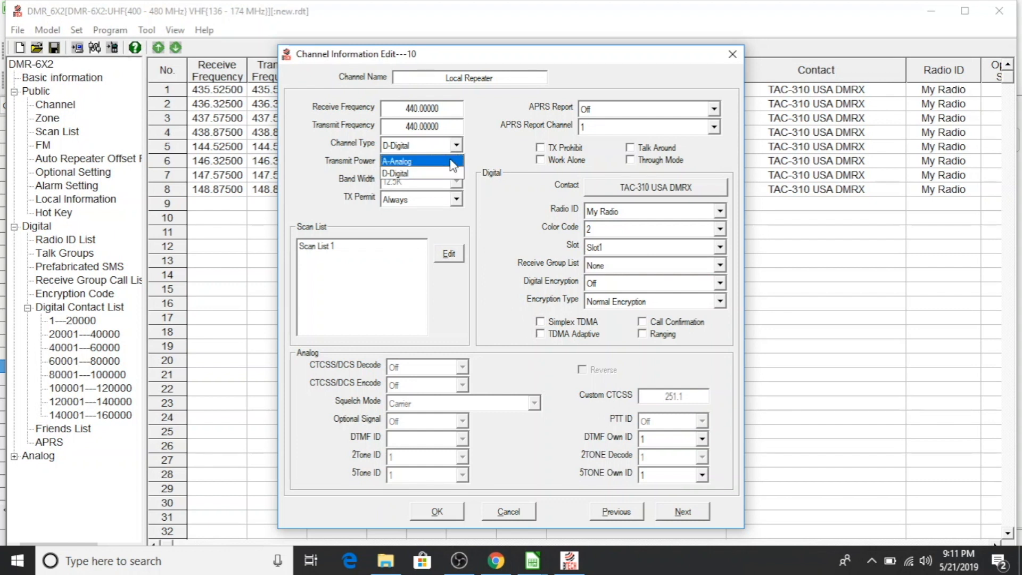
{"action": "left_click", "coordinate": [452, 161]}
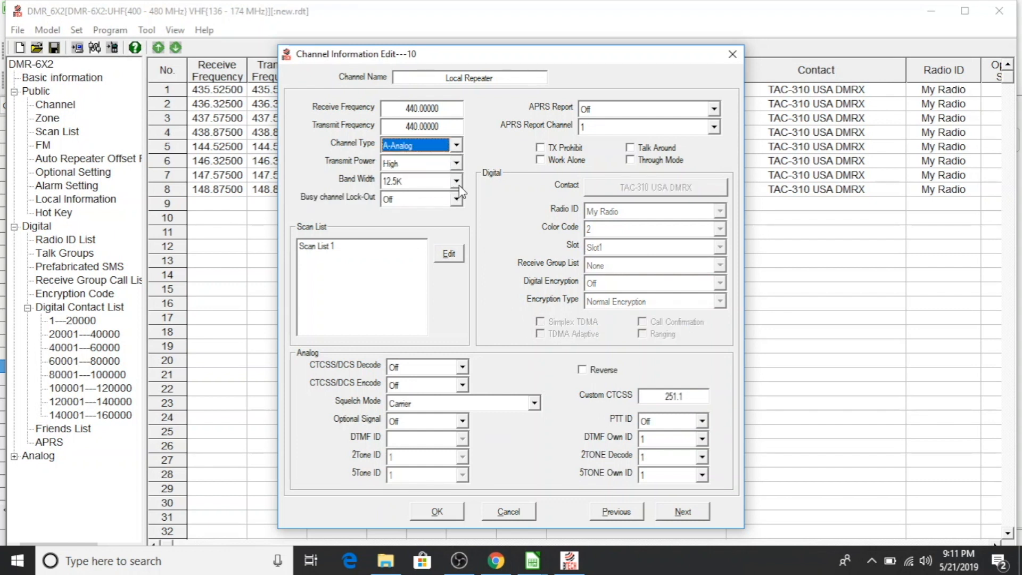
{"action": "left_click", "coordinate": [457, 184]}
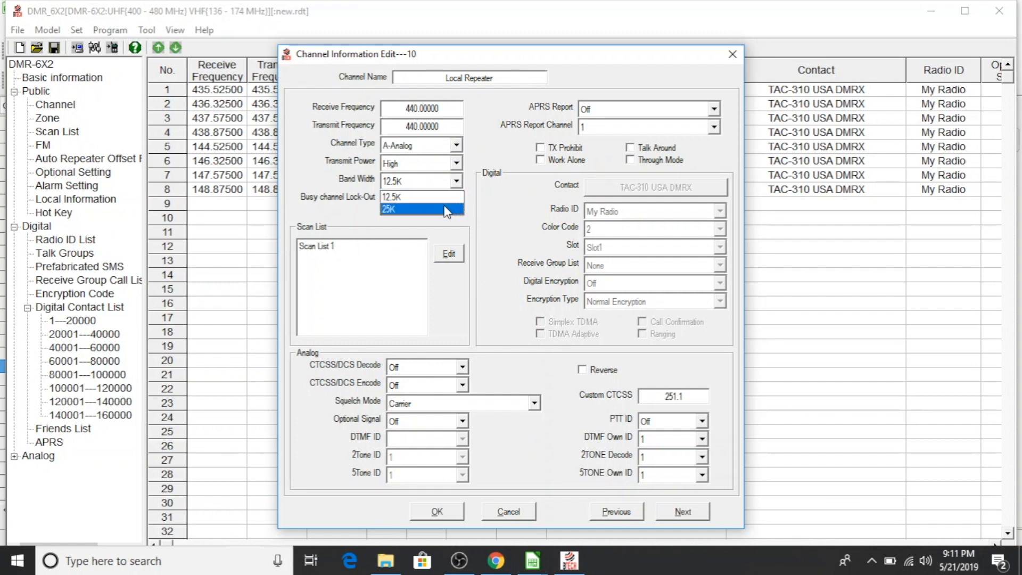
{"action": "left_click", "coordinate": [447, 210]}
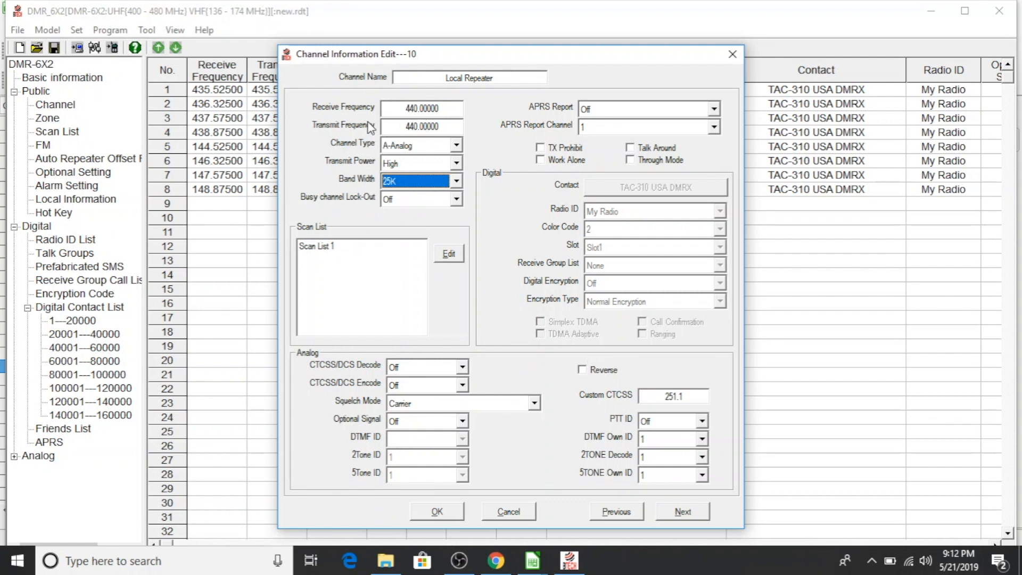
Try CTCSS encoding with the 62.5 tone on the channel, and switch the encoding back to Off.
{"action": "left_click", "coordinate": [463, 385]}
{"action": "left_click", "coordinate": [449, 416]}
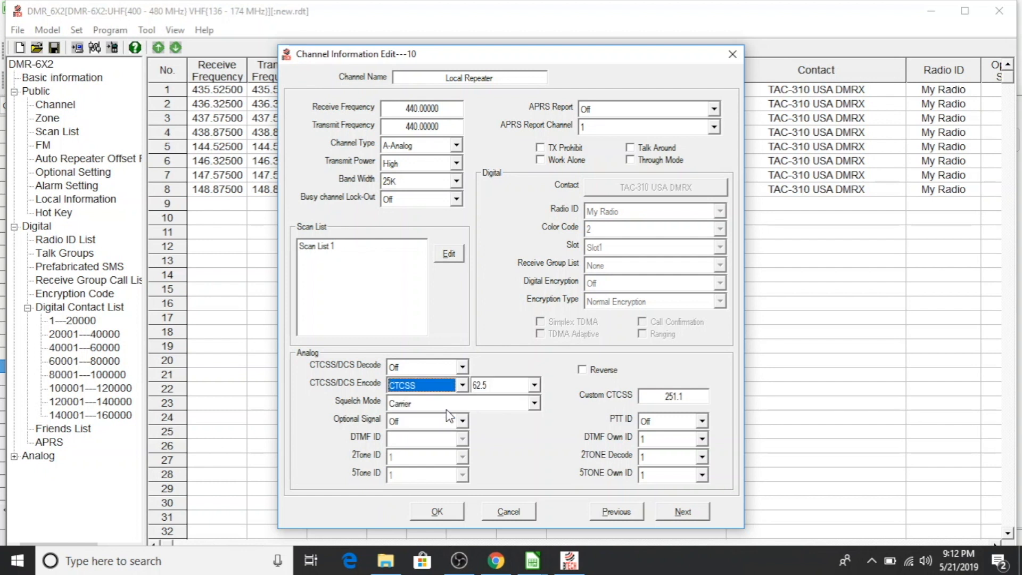
{"action": "left_click", "coordinate": [534, 386]}
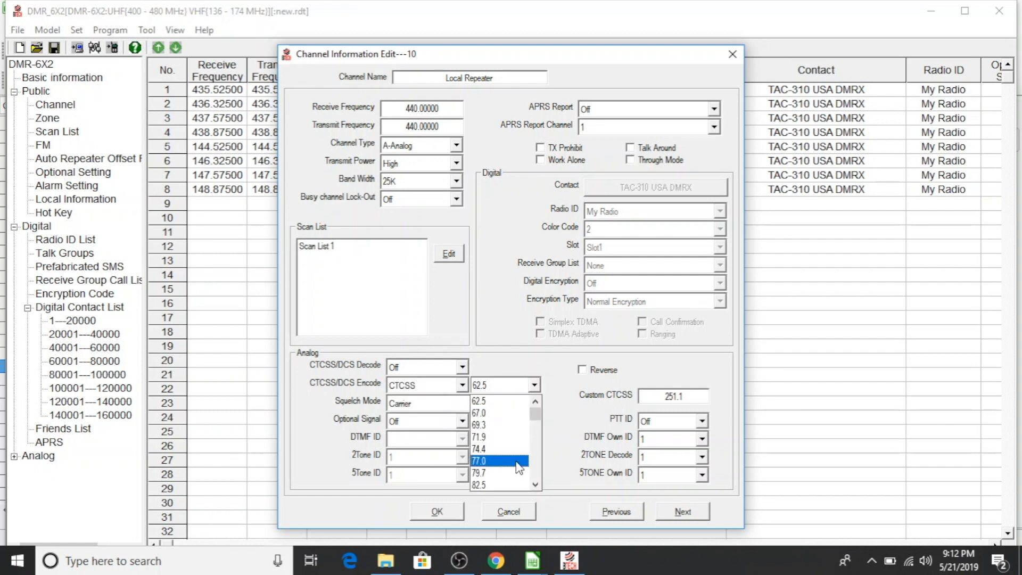
{"action": "left_click", "coordinate": [500, 400]}
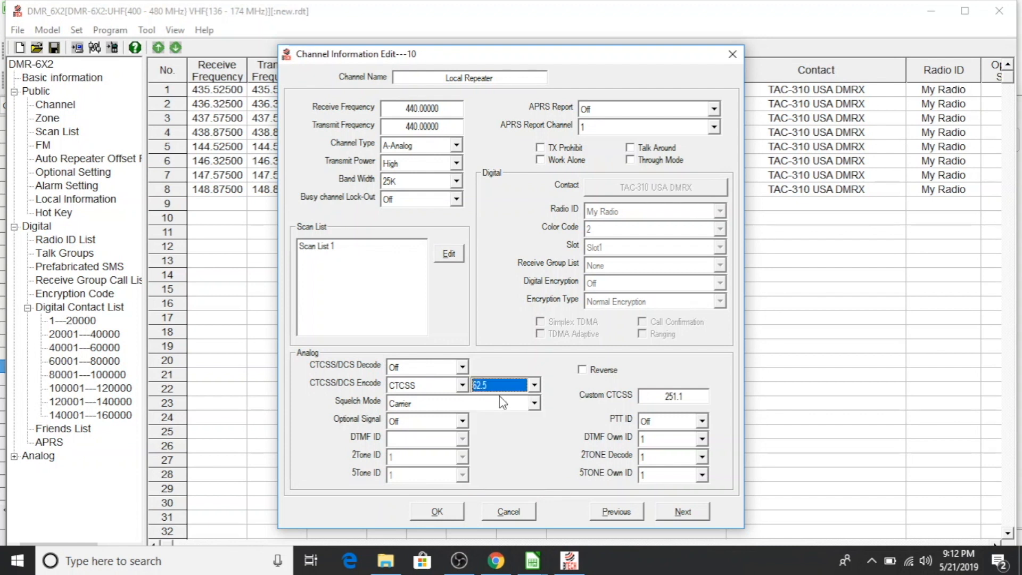
{"action": "left_click", "coordinate": [463, 384]}
{"action": "left_click", "coordinate": [441, 402]}
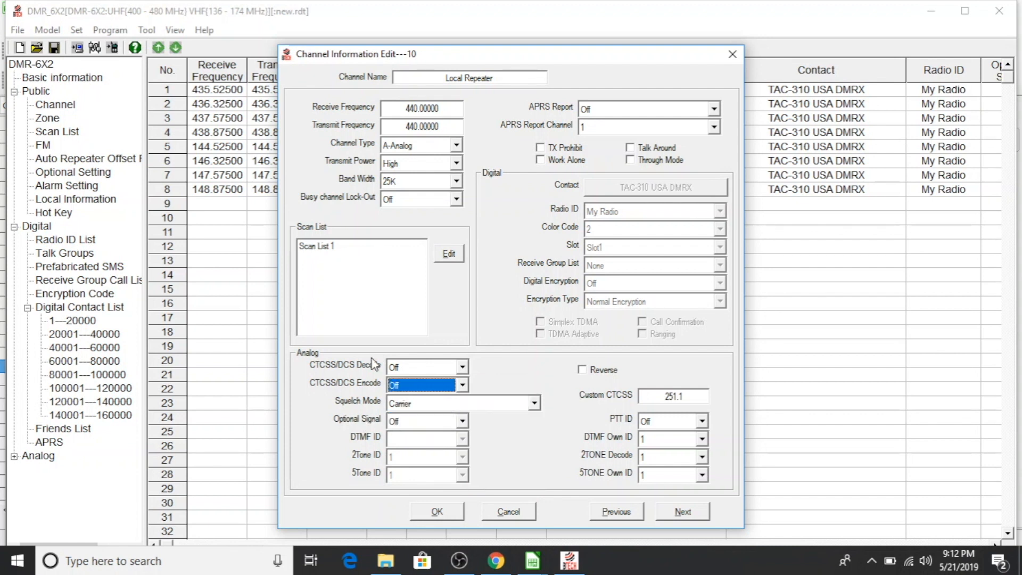
Set Squelch Mode to Carrier and Optional Signal to Off, and save the channel.
{"action": "left_click", "coordinate": [534, 404]}
{"action": "left_click", "coordinate": [474, 419]}
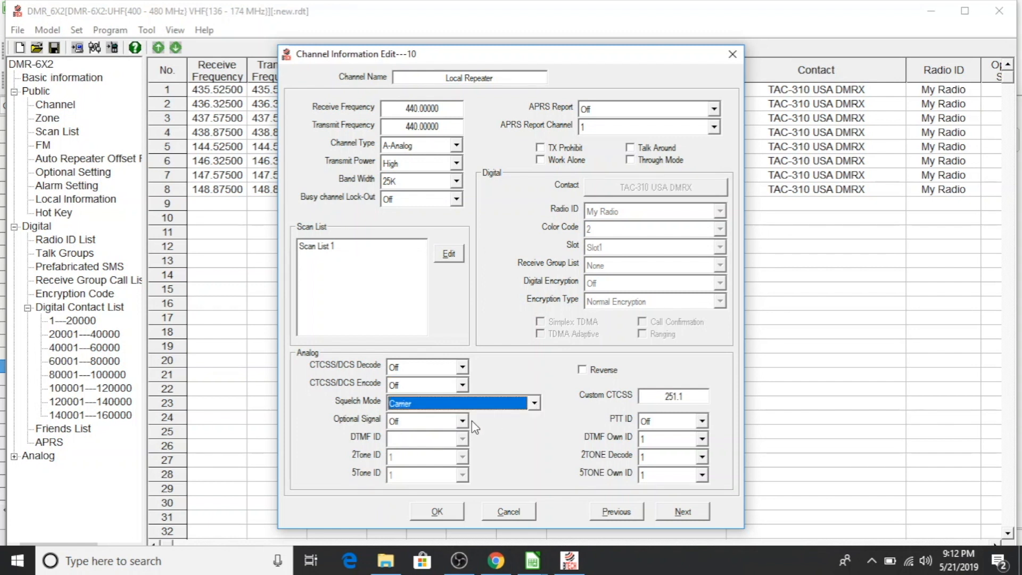
{"action": "left_click", "coordinate": [462, 423]}
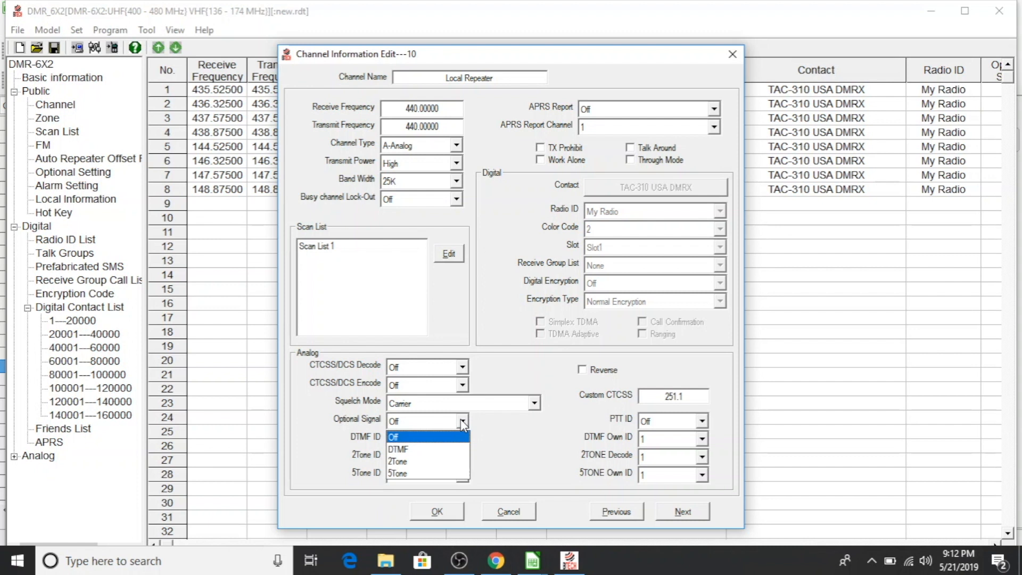
{"action": "left_click", "coordinate": [522, 451]}
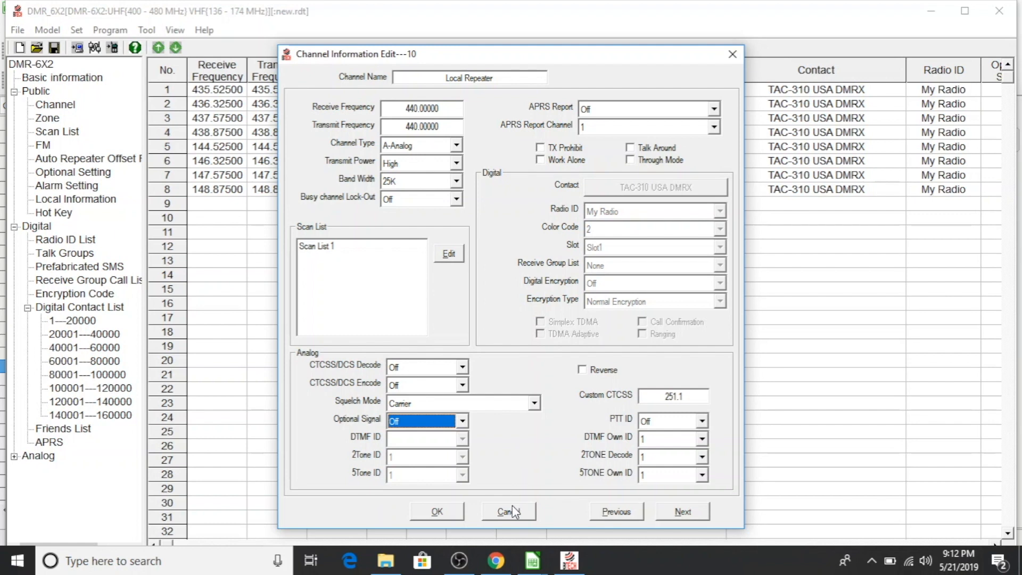
{"action": "left_click", "coordinate": [452, 513]}
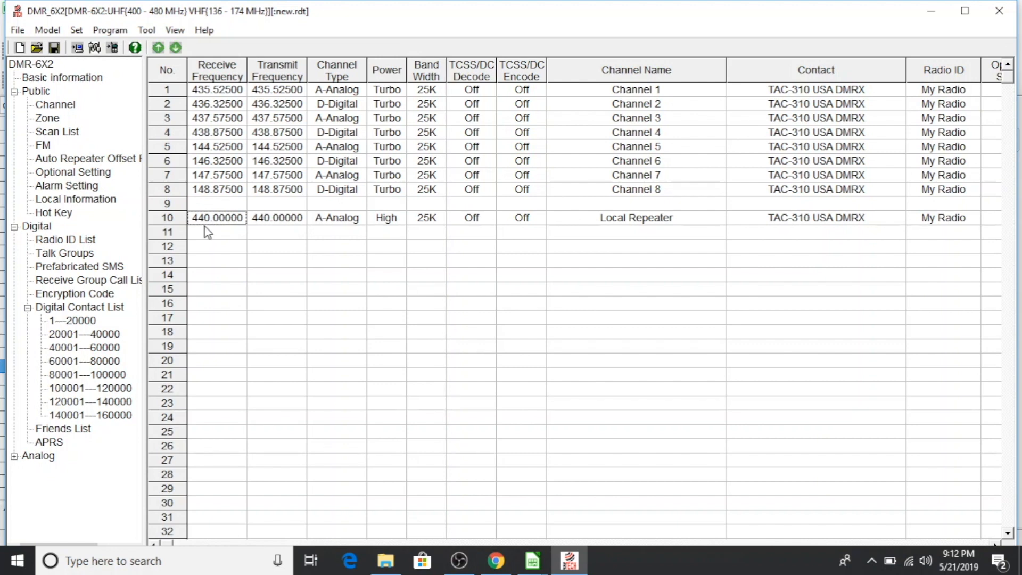
Reopen channel 10 for editing, set its Channel Type to D-Digital, and save it.
{"action": "double_click", "coordinate": [173, 219]}
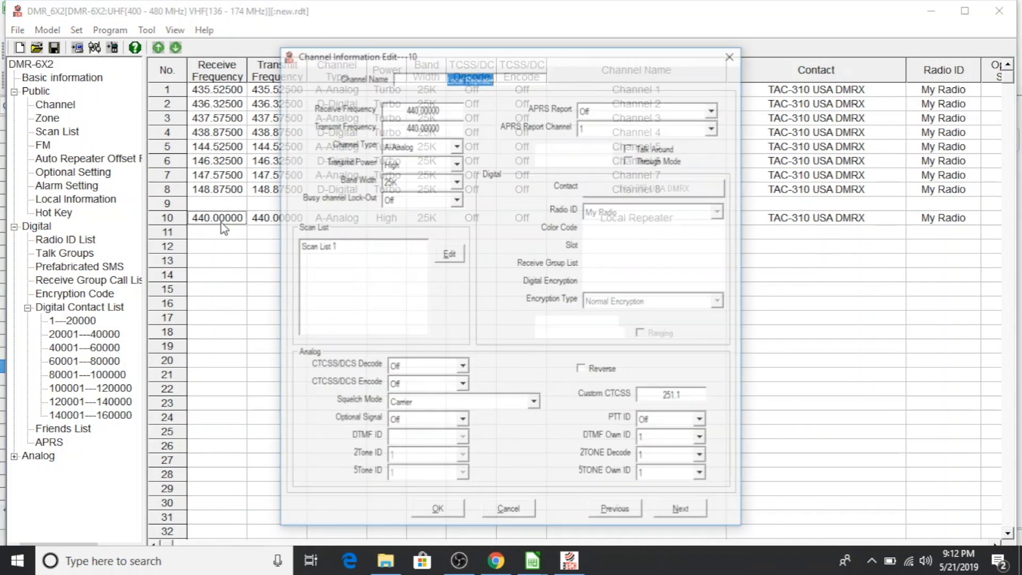
{"action": "left_click", "coordinate": [457, 148]}
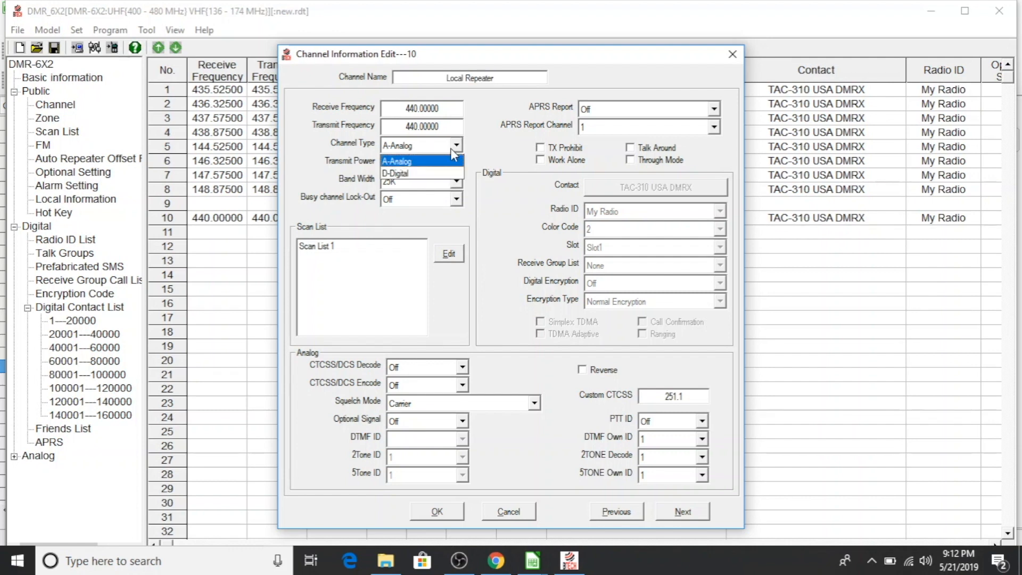
{"action": "left_click", "coordinate": [420, 169]}
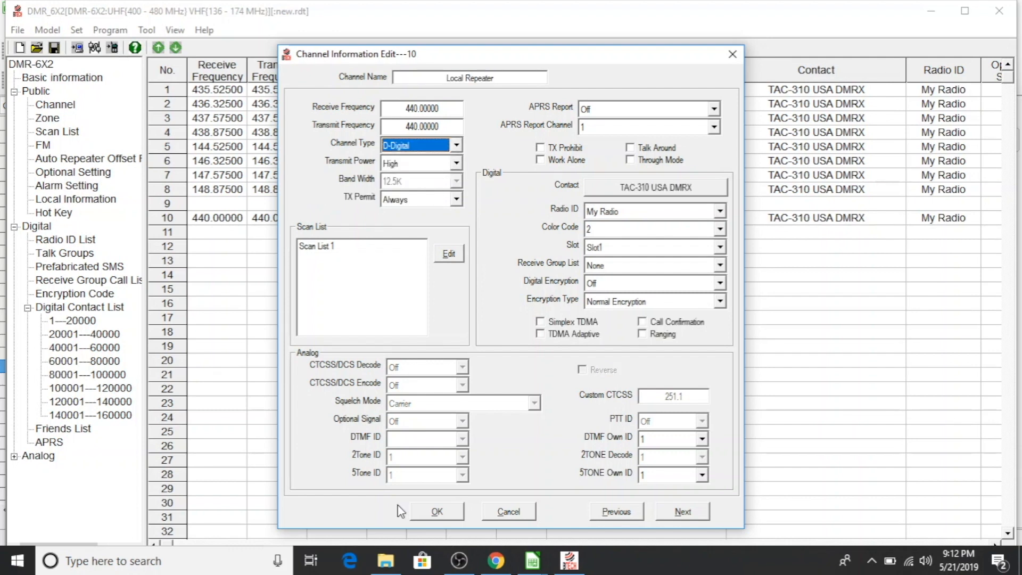
{"action": "left_click", "coordinate": [424, 513]}
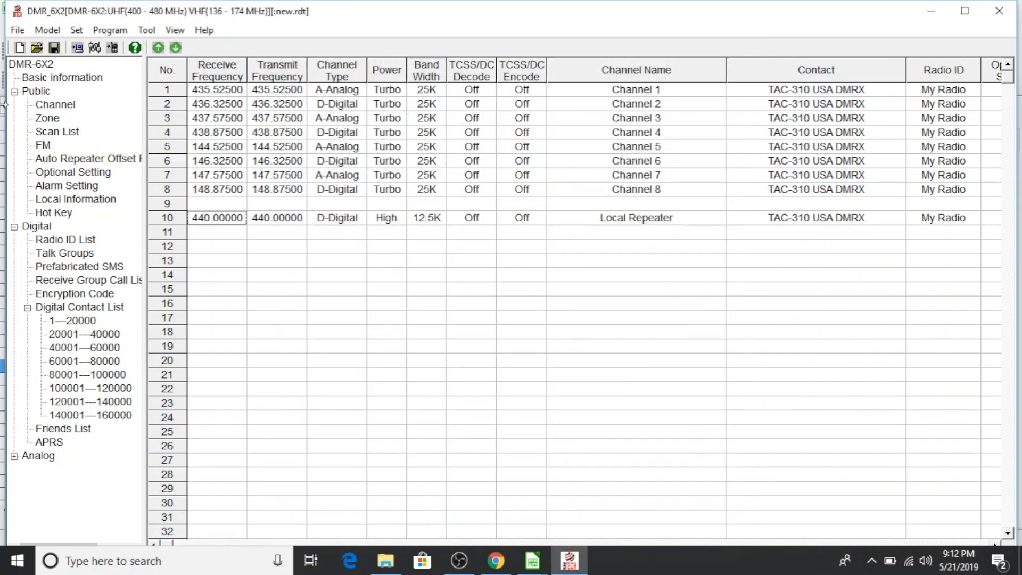
Open Scan List 1 for editing and try removing Channel 1 through Channel 4 from its members.
{"action": "left_click", "coordinate": [65, 133]}
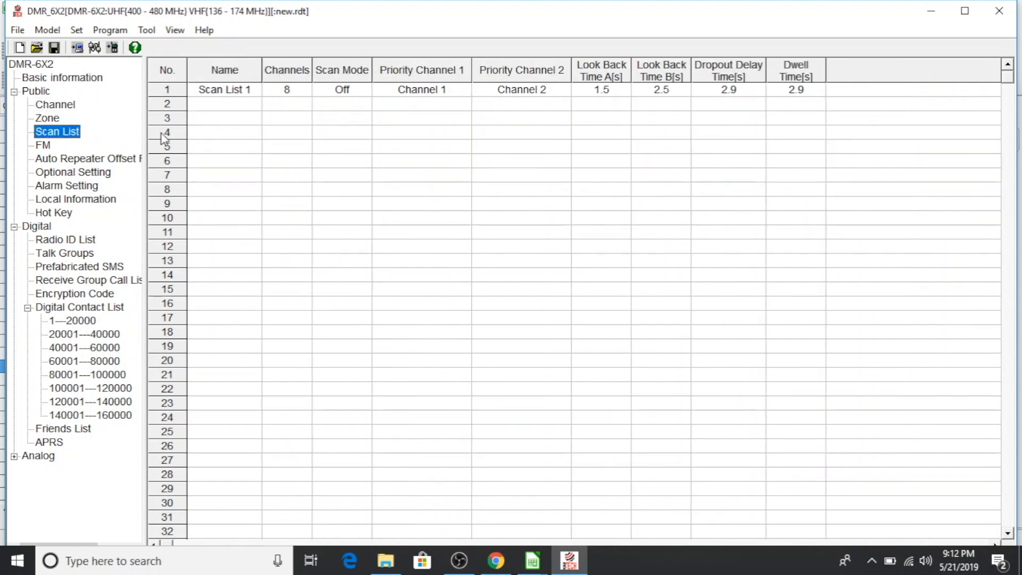
{"action": "left_click", "coordinate": [169, 91]}
{"action": "double_click", "coordinate": [169, 93]}
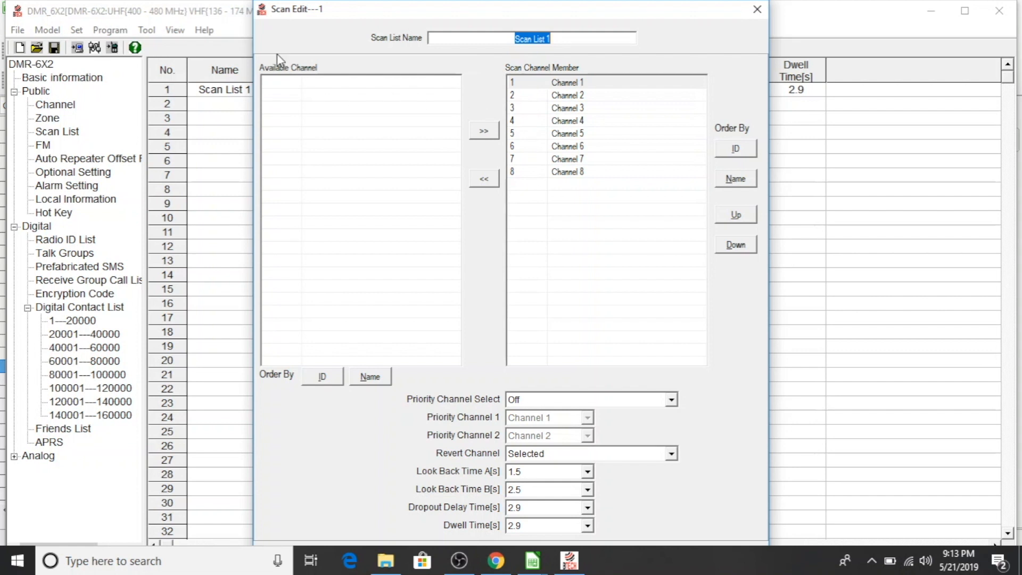
{"action": "left_click", "coordinate": [472, 178]}
{"action": "left_click", "coordinate": [472, 179]}
{"action": "left_click", "coordinate": [472, 179]}
{"action": "left_click", "coordinate": [472, 178]}
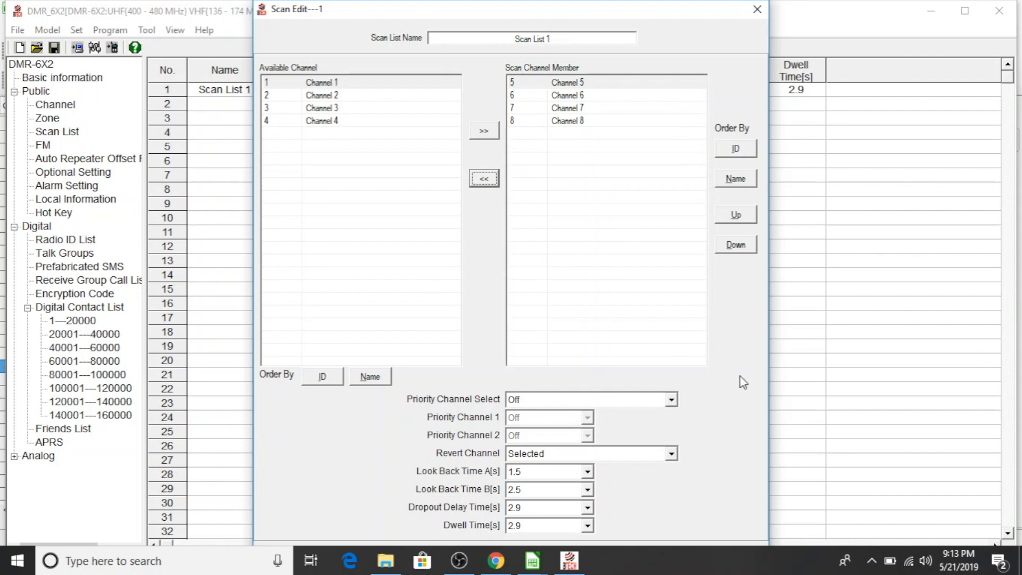
Examine the Priority Channel Select options of Scan List 1 and close its editor without saving.
{"action": "left_click", "coordinate": [672, 400]}
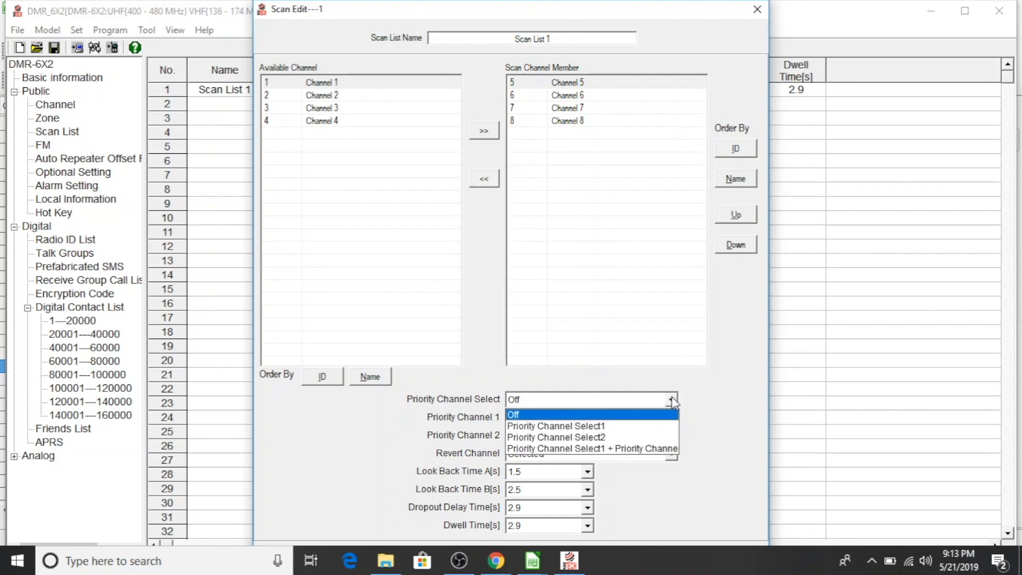
{"action": "left_click", "coordinate": [752, 379]}
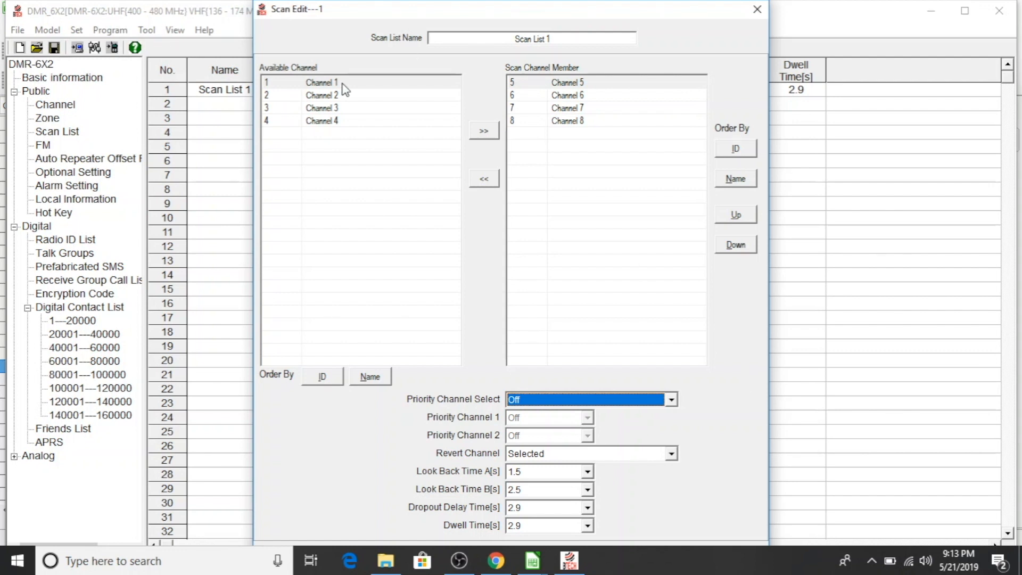
{"action": "left_click", "coordinate": [758, 10]}
Start a second zone named Home and check the options offered for its A Channel and B Channel.
{"action": "left_click", "coordinate": [56, 119]}
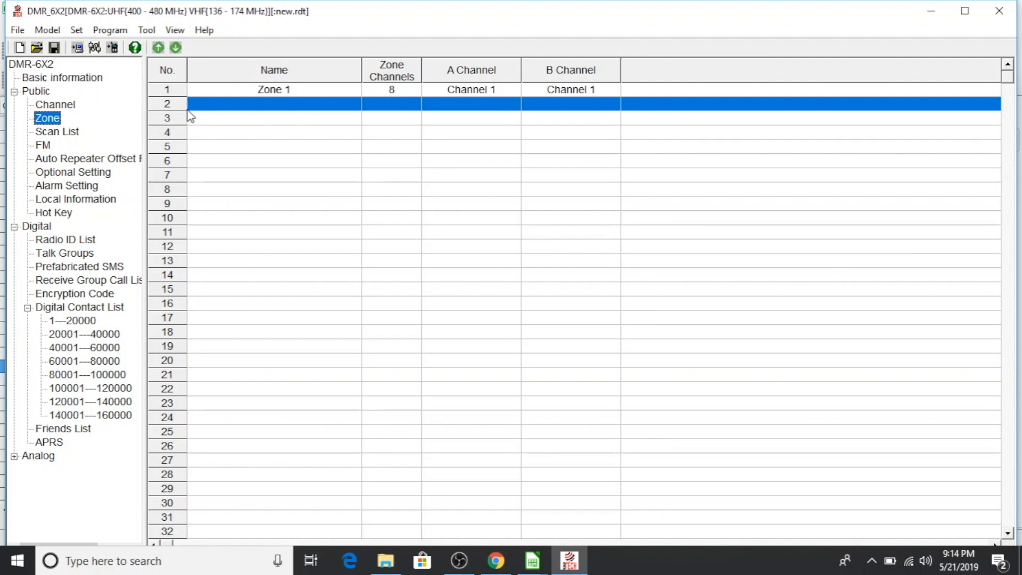
{"action": "double_click", "coordinate": [170, 104]}
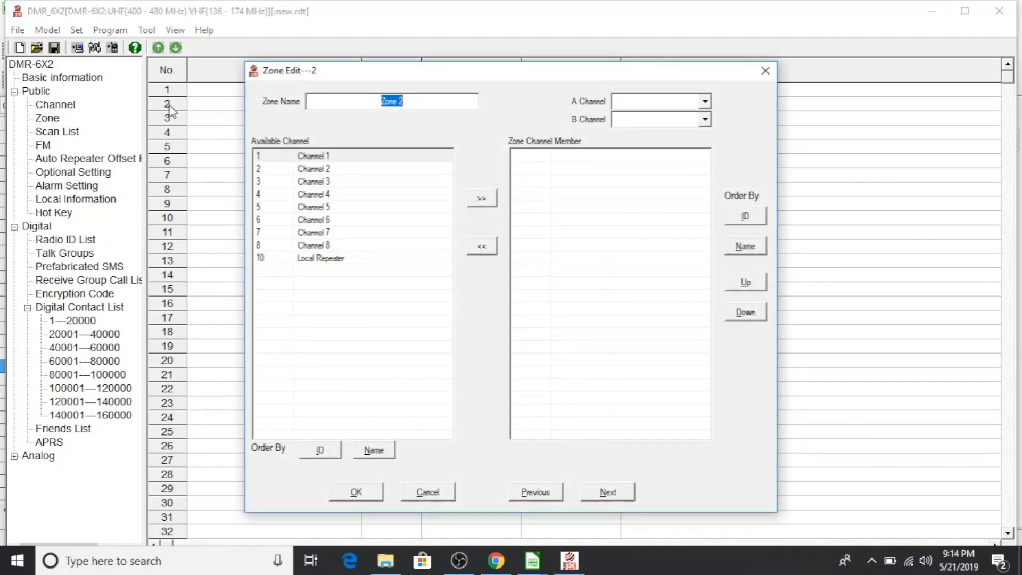
{"action": "type", "text": "Home"}
{"action": "left_click", "coordinate": [706, 102]}
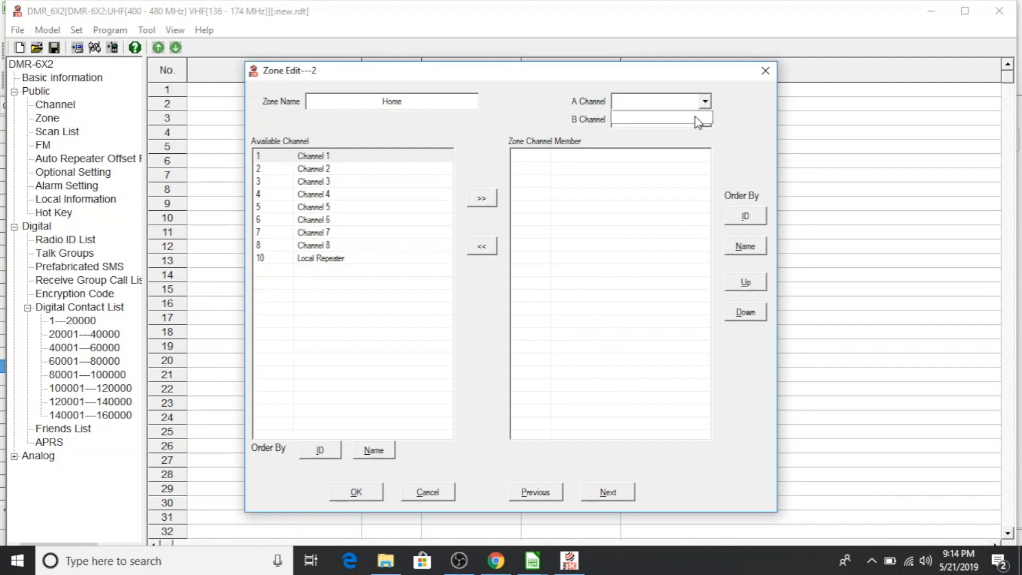
{"action": "left_click", "coordinate": [737, 113]}
{"action": "left_click", "coordinate": [705, 119]}
{"action": "left_click", "coordinate": [736, 132]}
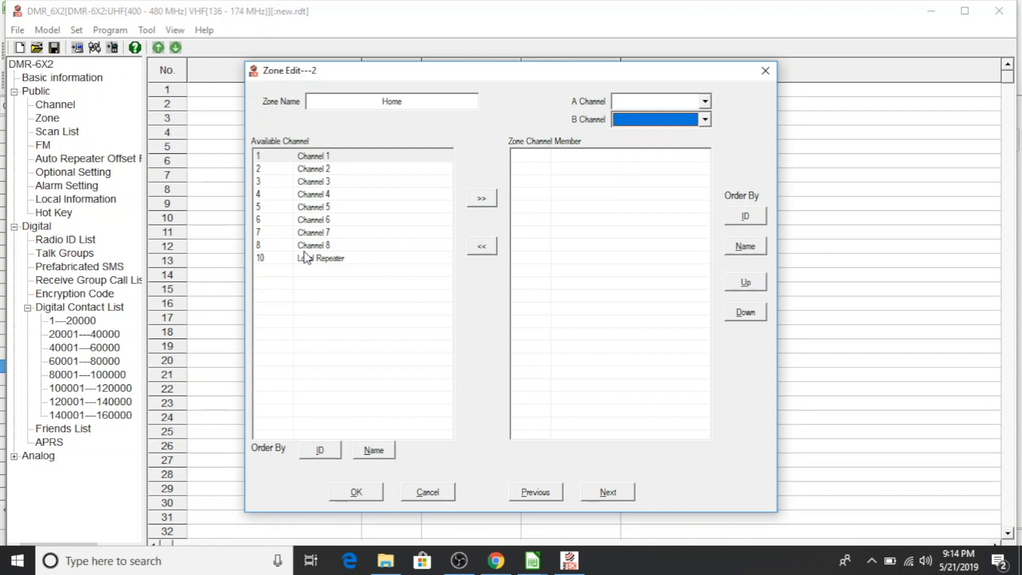
Add the Local Repeater channel to the Home zone's members and save the zone.
{"action": "left_click", "coordinate": [346, 258]}
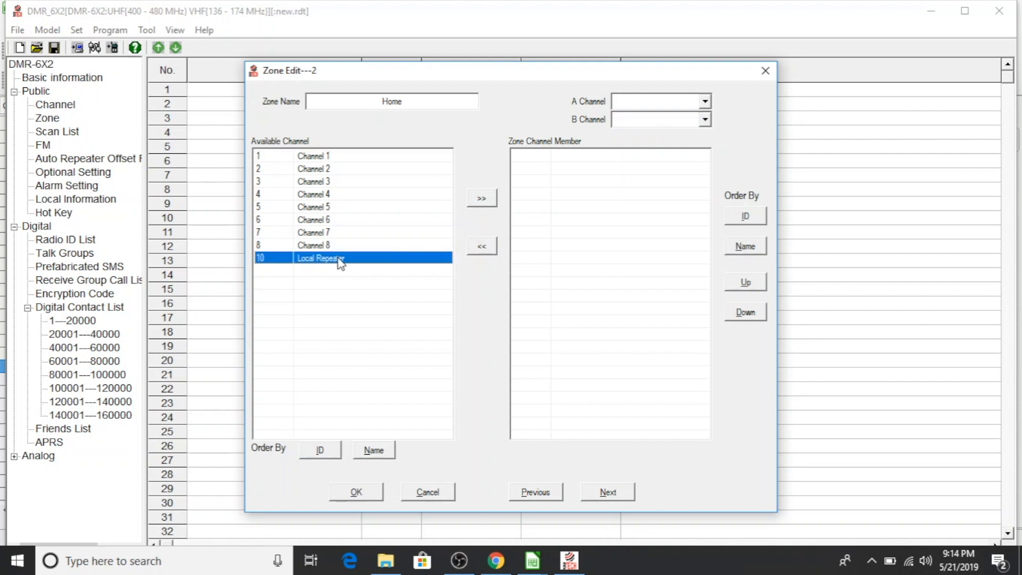
{"action": "left_click", "coordinate": [476, 202]}
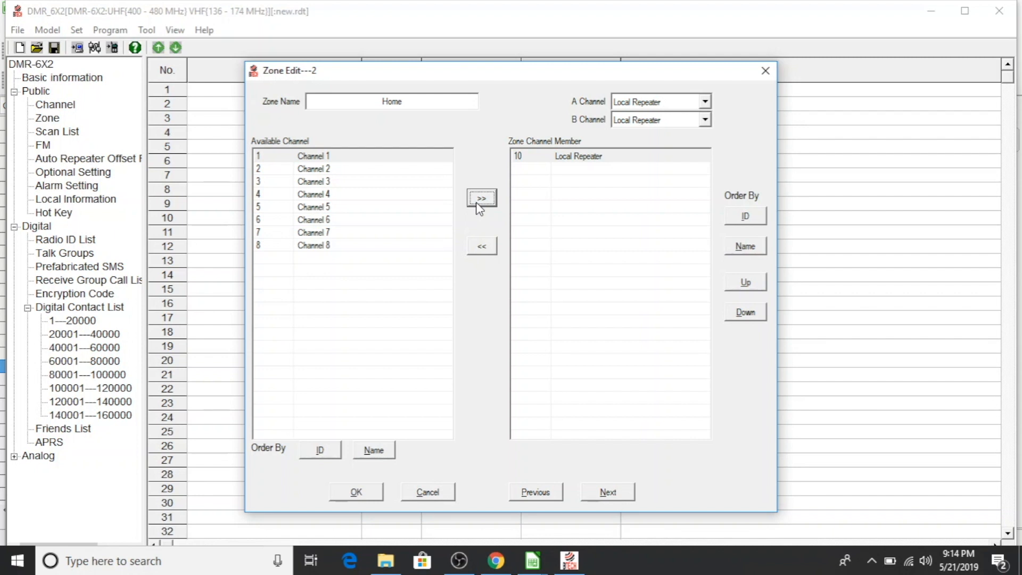
{"action": "left_click", "coordinate": [376, 497]}
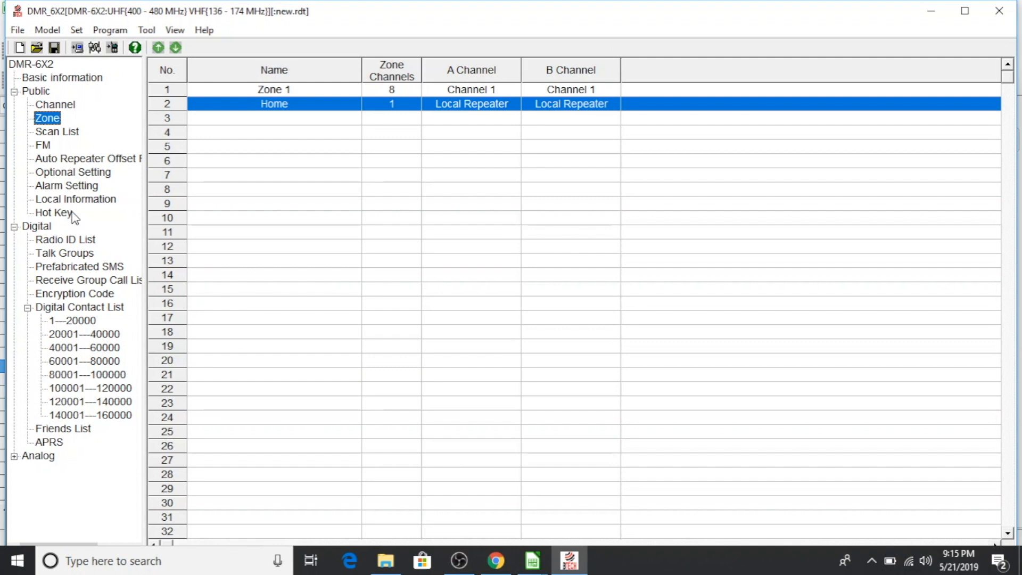
Open Optional Setting and examine the Power-on, Alert Tone, Display, GPS/Ranging and VFO Scan settings.
{"action": "left_click", "coordinate": [58, 172]}
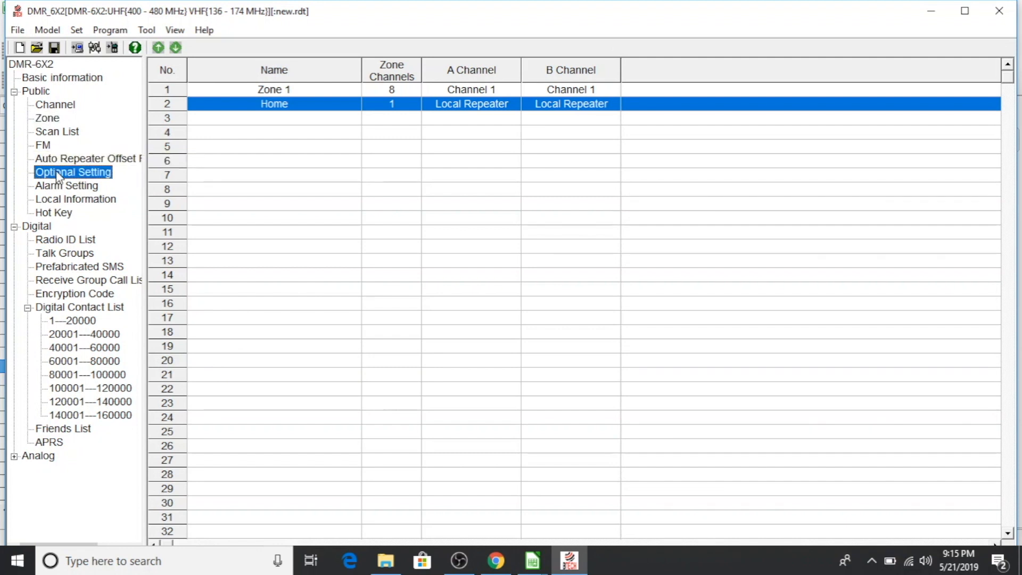
{"action": "double_click", "coordinate": [58, 173]}
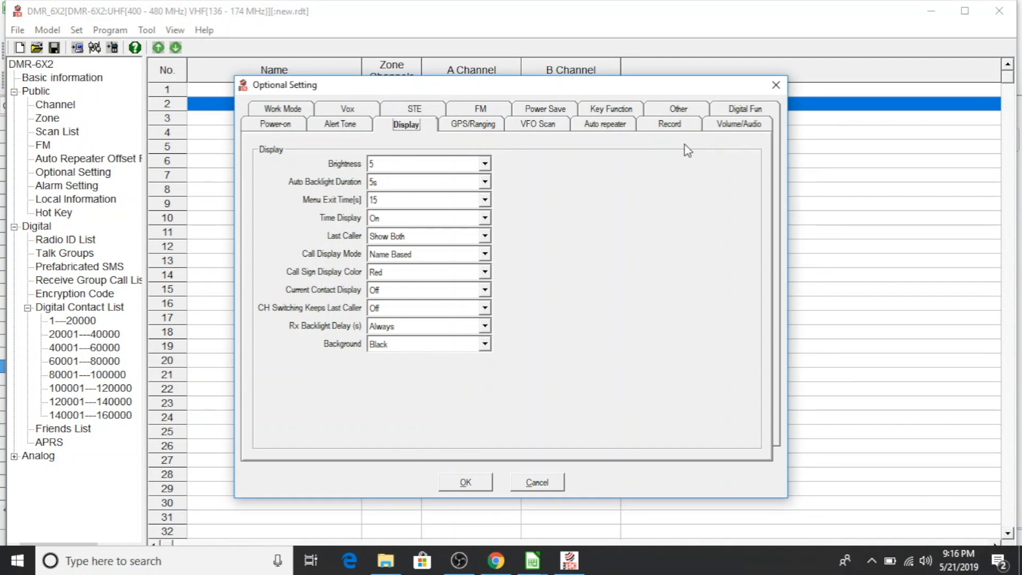
{"action": "left_click", "coordinate": [269, 125]}
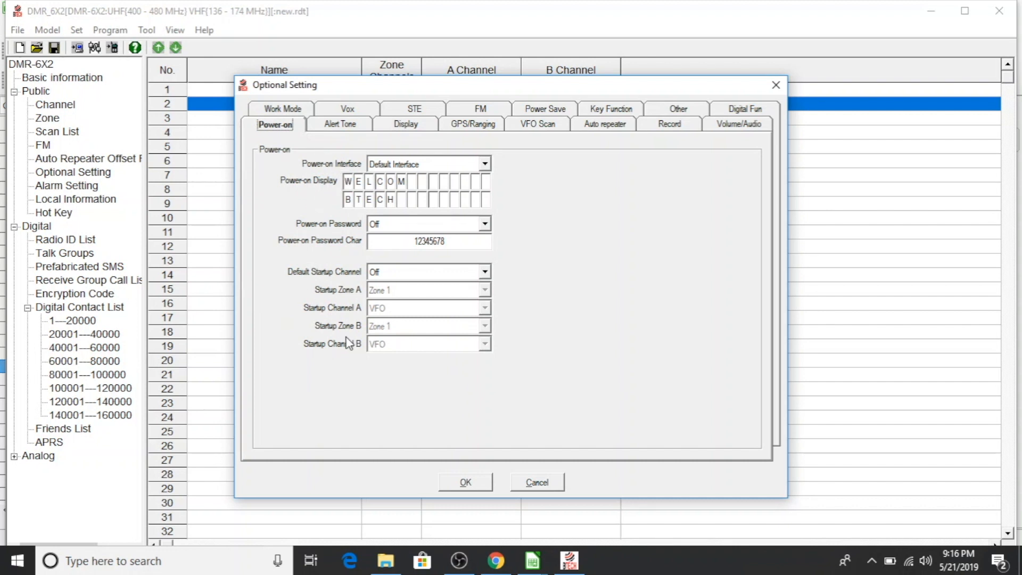
{"action": "left_click", "coordinate": [320, 126]}
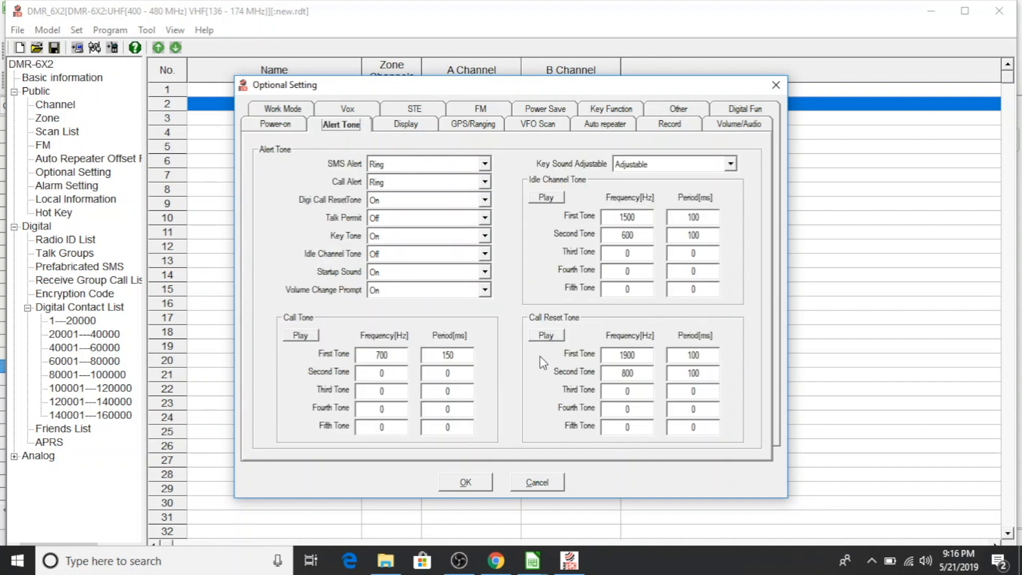
{"action": "left_click", "coordinate": [396, 126]}
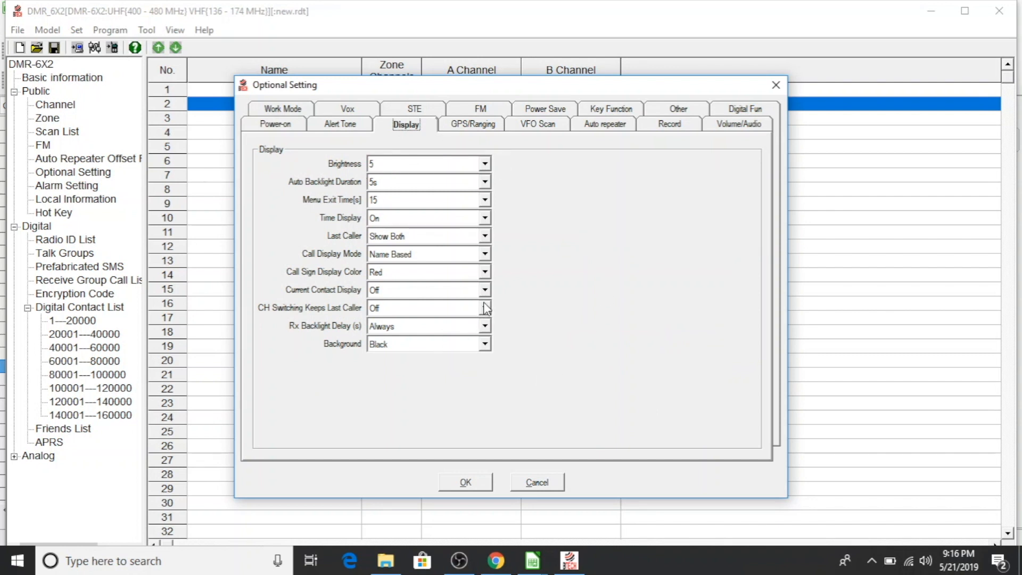
{"action": "left_click", "coordinate": [471, 126]}
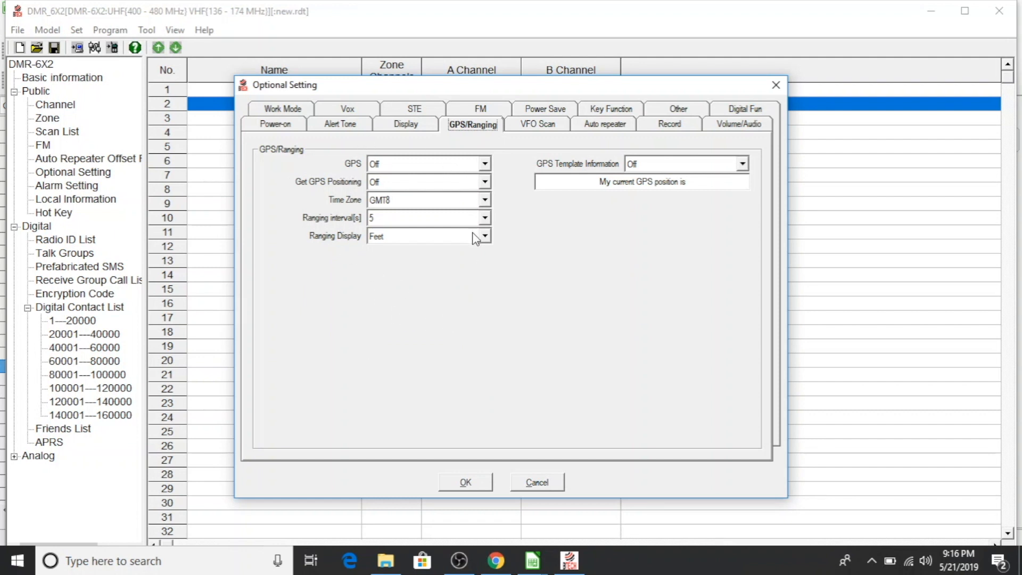
{"action": "left_click", "coordinate": [547, 130]}
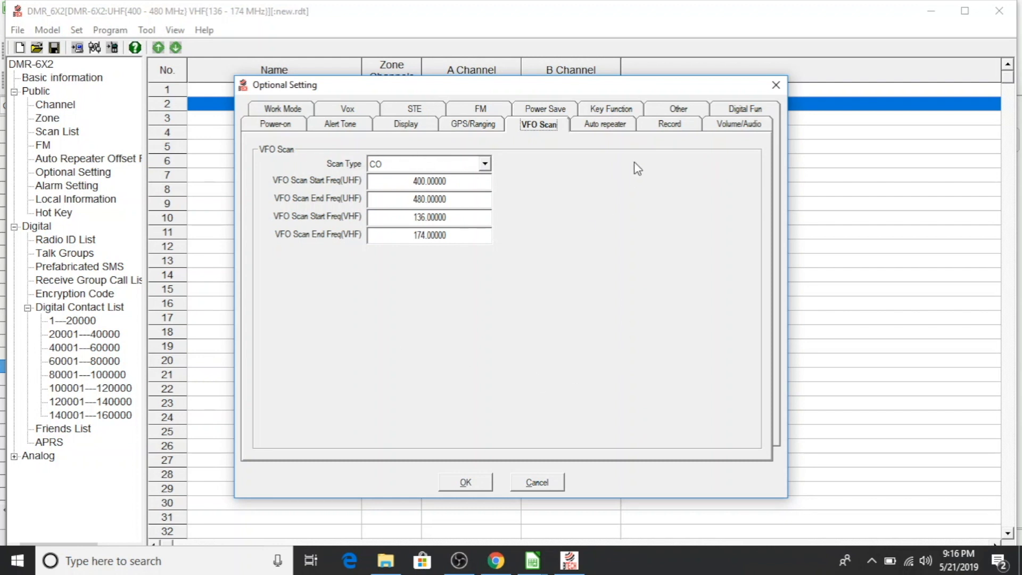
Examine the Auto repeater, Record, Volume/Audio, Other and Work Mode settings, and close Optional Setting.
{"action": "left_click", "coordinate": [591, 128]}
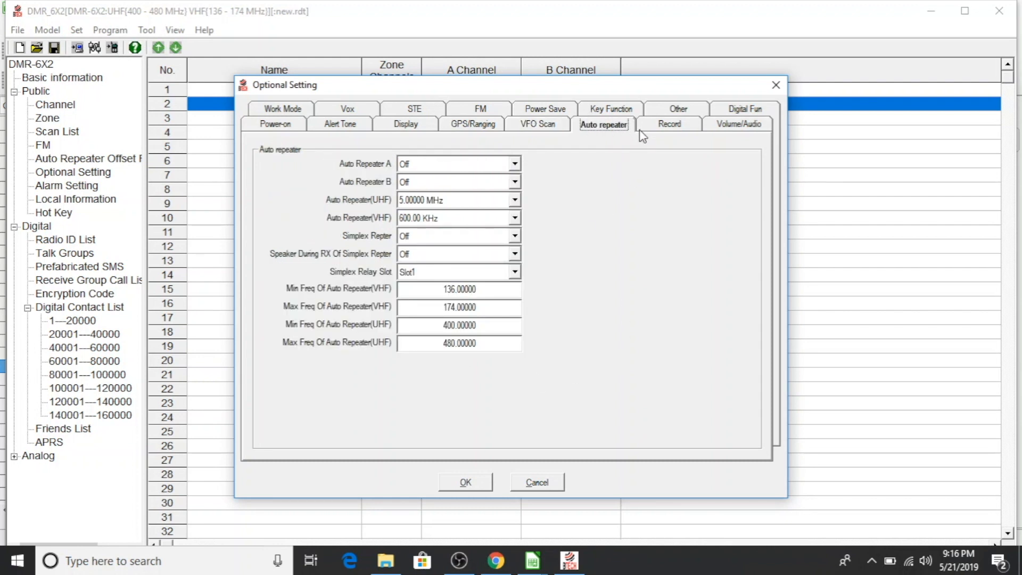
{"action": "left_click", "coordinate": [672, 125]}
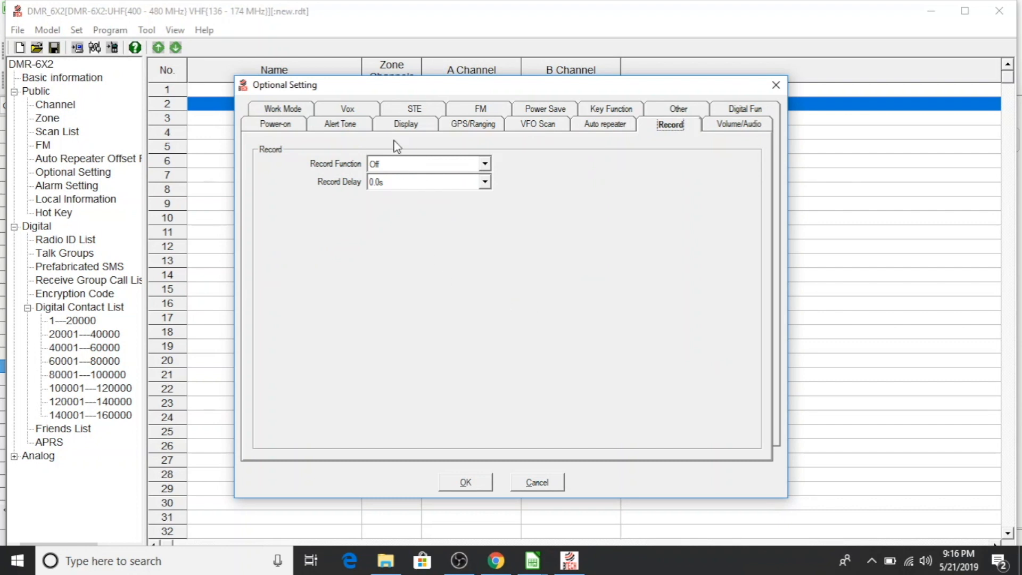
{"action": "left_click", "coordinate": [708, 125]}
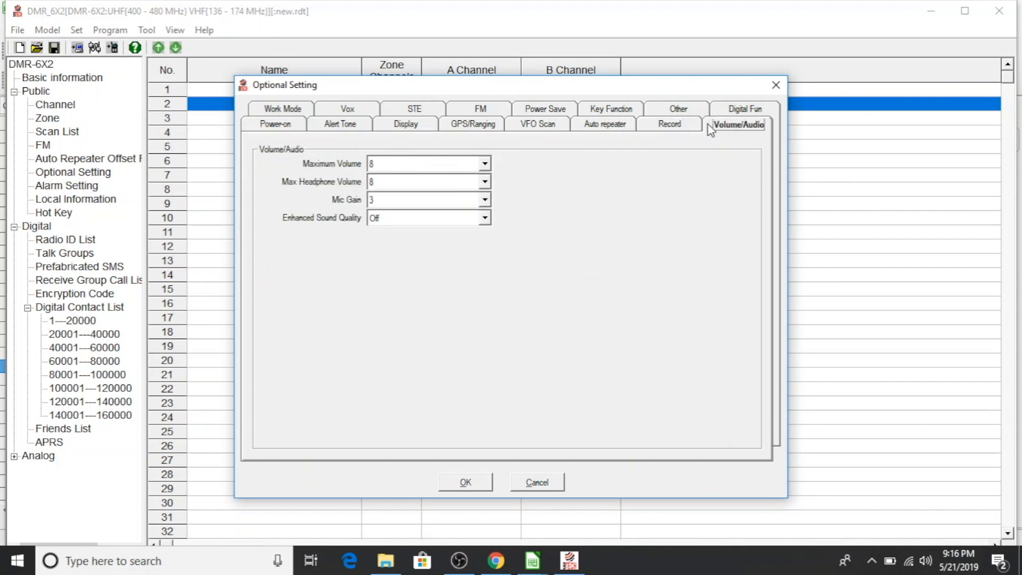
{"action": "left_click", "coordinate": [680, 110]}
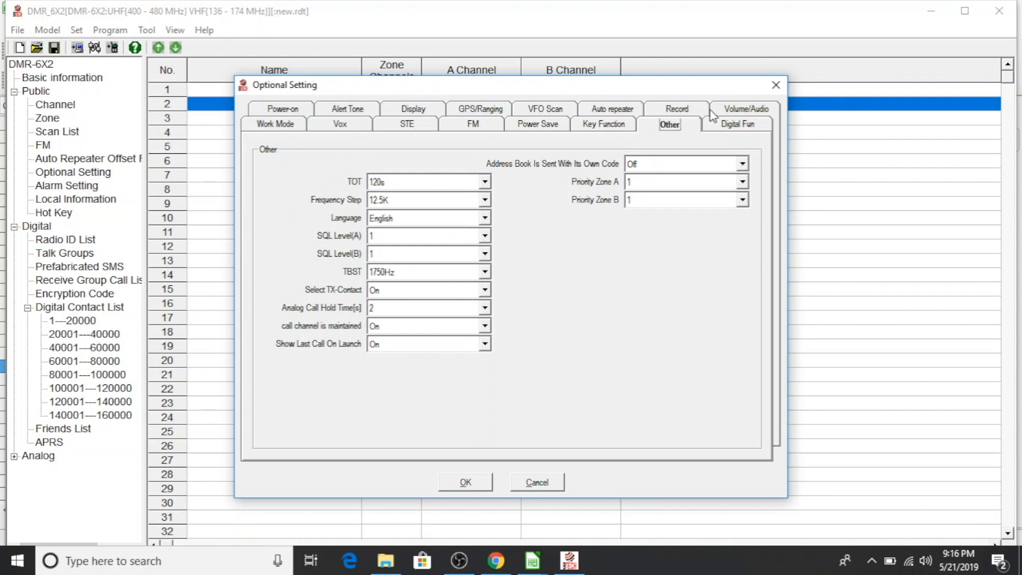
{"action": "left_click", "coordinate": [729, 107]}
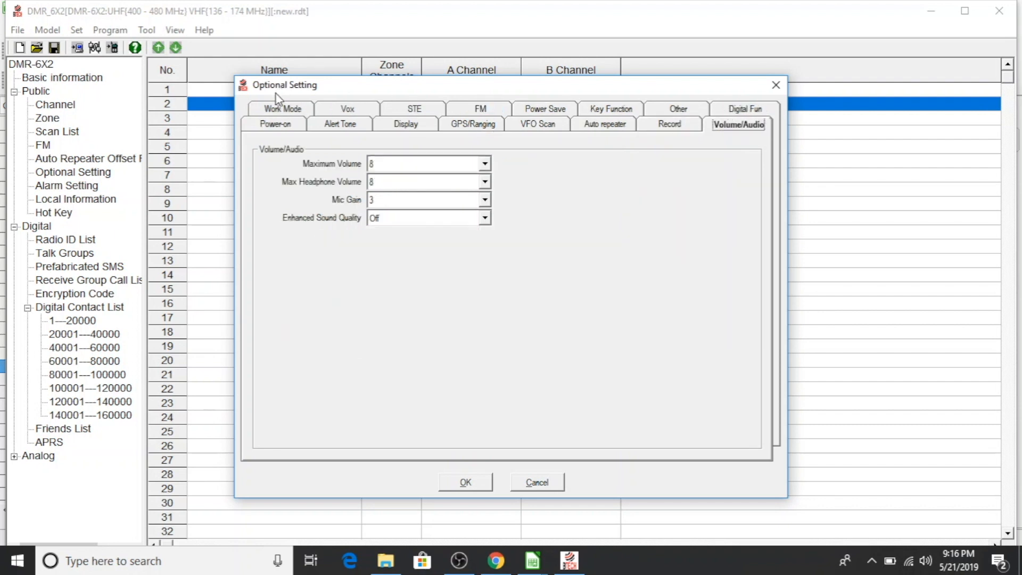
{"action": "left_click", "coordinate": [275, 111]}
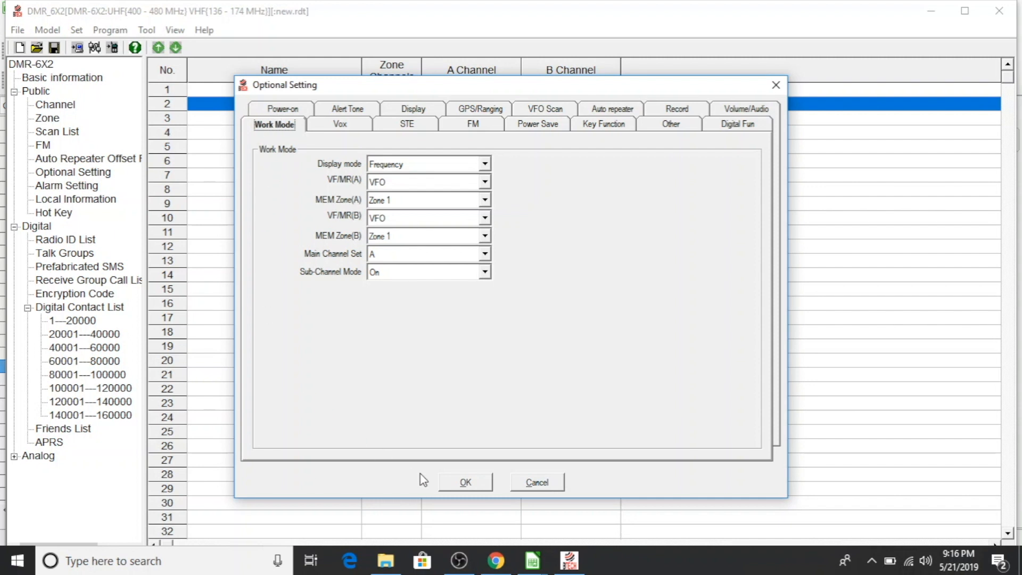
{"action": "left_click", "coordinate": [458, 481]}
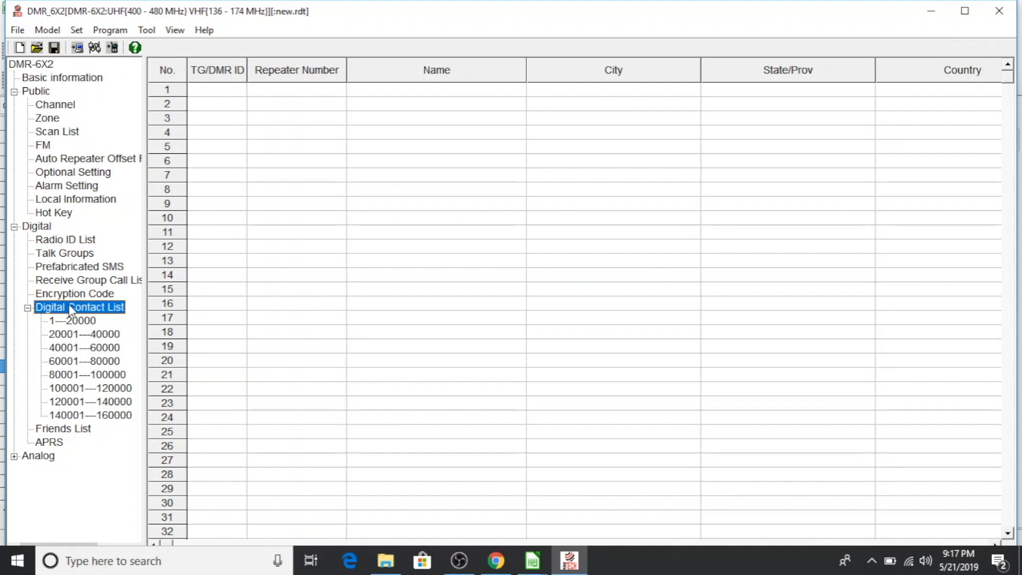
Switch to Chrome, go to the BTECH Mobile Radios page, and open the site's Support page.
{"action": "left_click", "coordinate": [497, 560]}
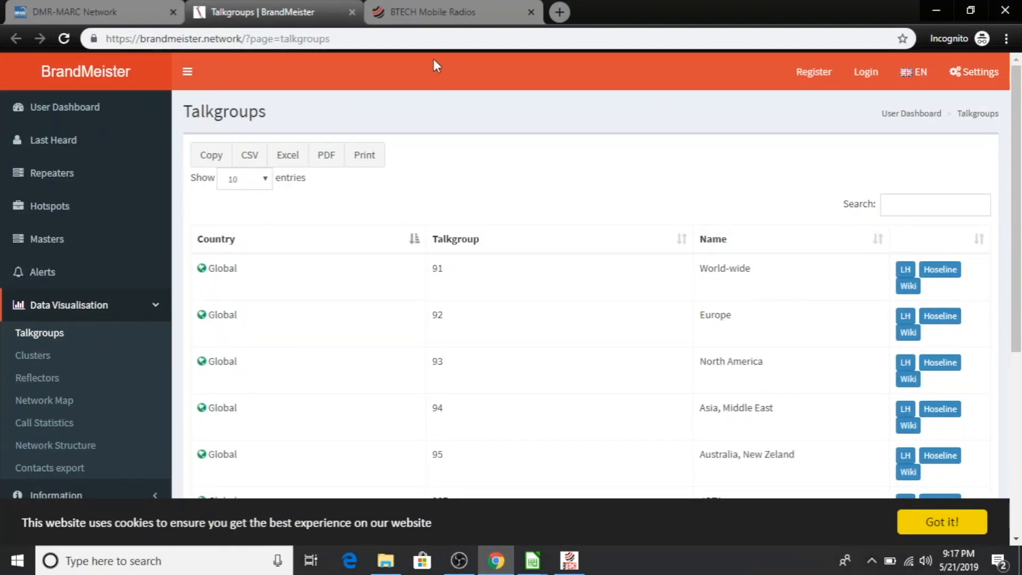
{"action": "left_click", "coordinate": [430, 15]}
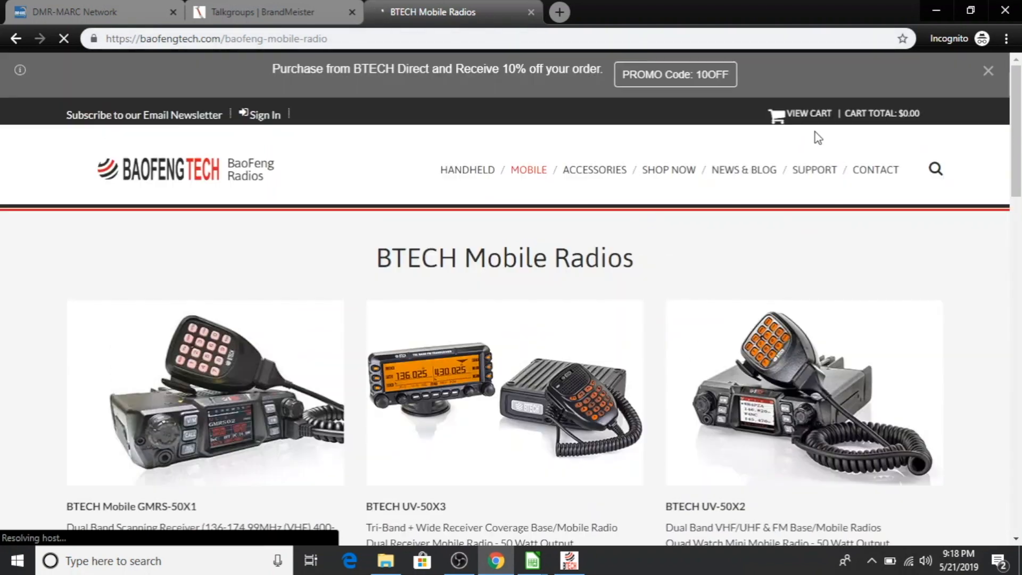
{"action": "left_click", "coordinate": [817, 174]}
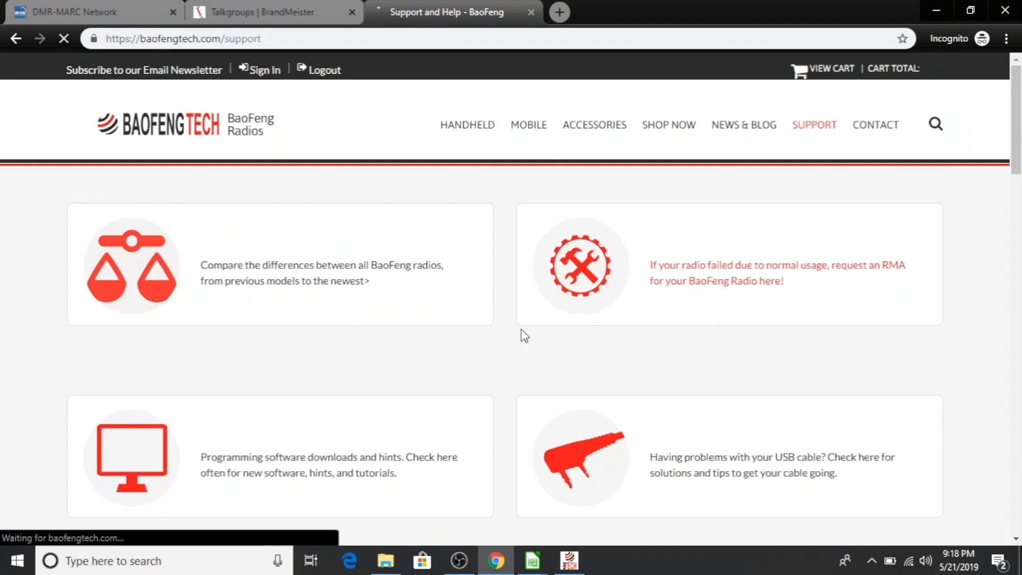
{"action": "scroll", "coordinate": [522, 335], "scroll_direction": "down", "scroll_amount": 7}
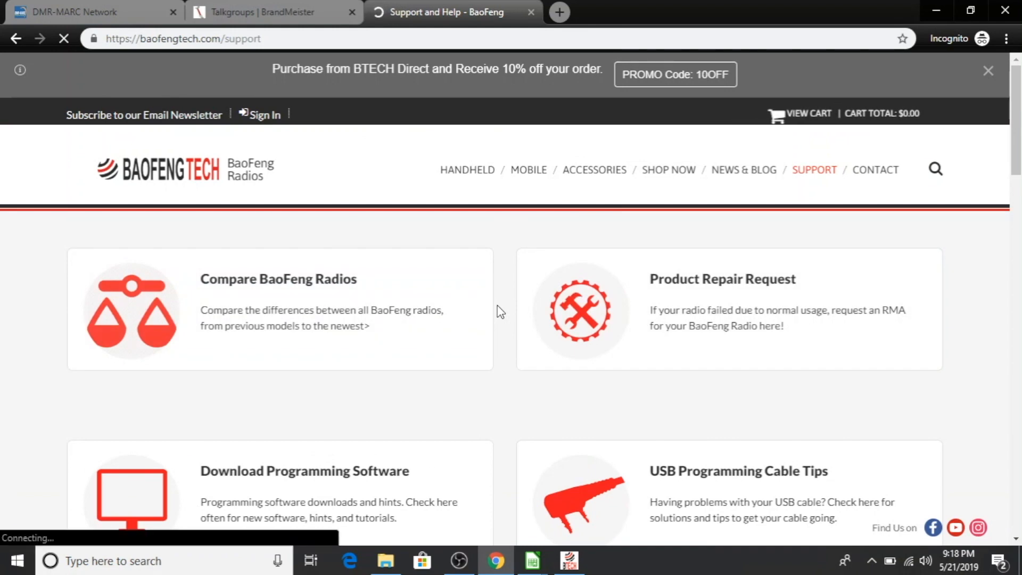
{"action": "scroll", "coordinate": [501, 311], "scroll_direction": "down", "scroll_amount": 3}
{"action": "scroll", "coordinate": [501, 311], "scroll_direction": "down", "scroll_amount": 4}
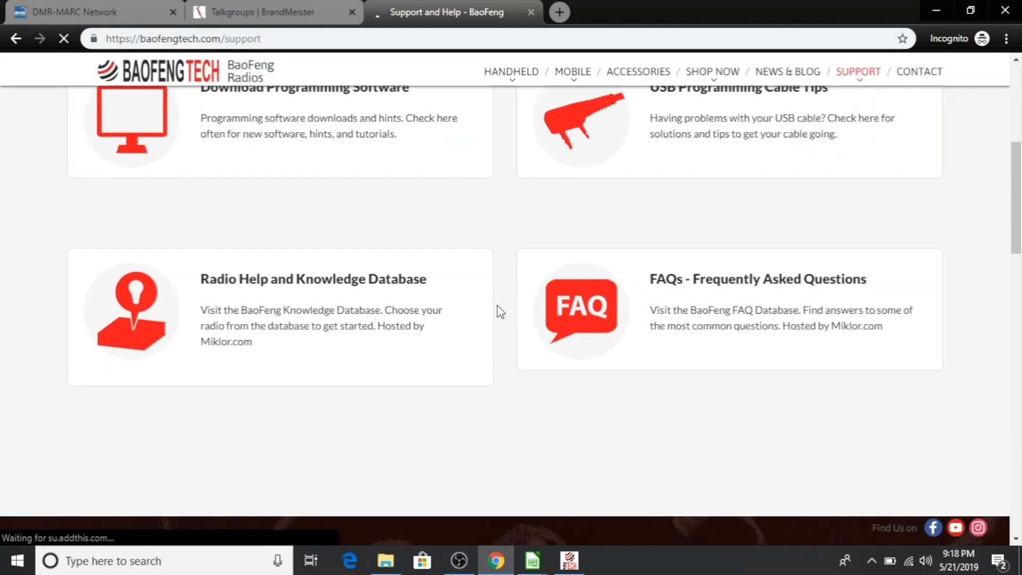
{"action": "scroll", "coordinate": [501, 312], "scroll_direction": "up", "scroll_amount": 6}
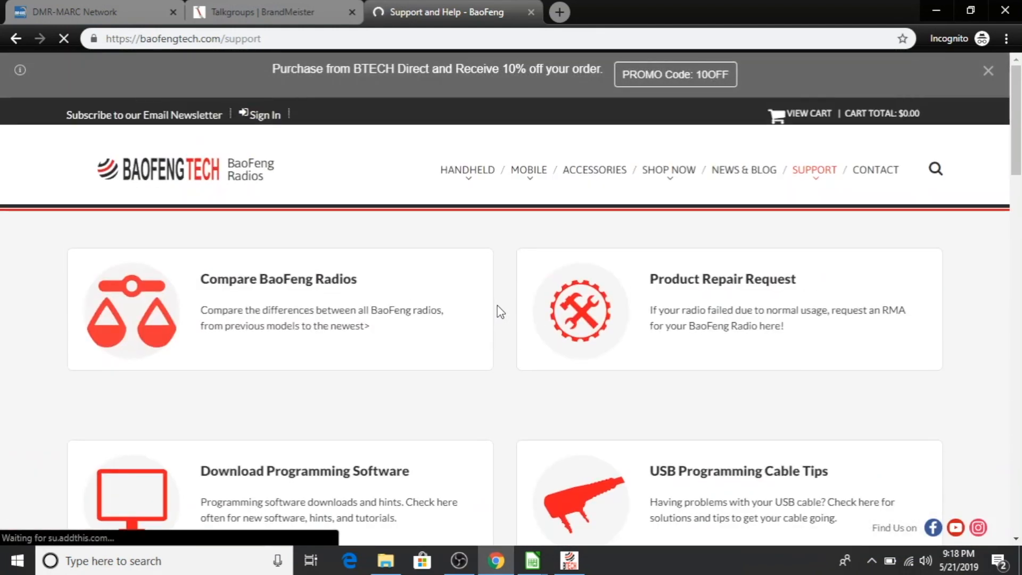
Go to the site's software downloads, open DMR Software and Firmware Updates, and look through the DMR-6X2 releases.
{"action": "mouse_move", "coordinate": [808, 187]}
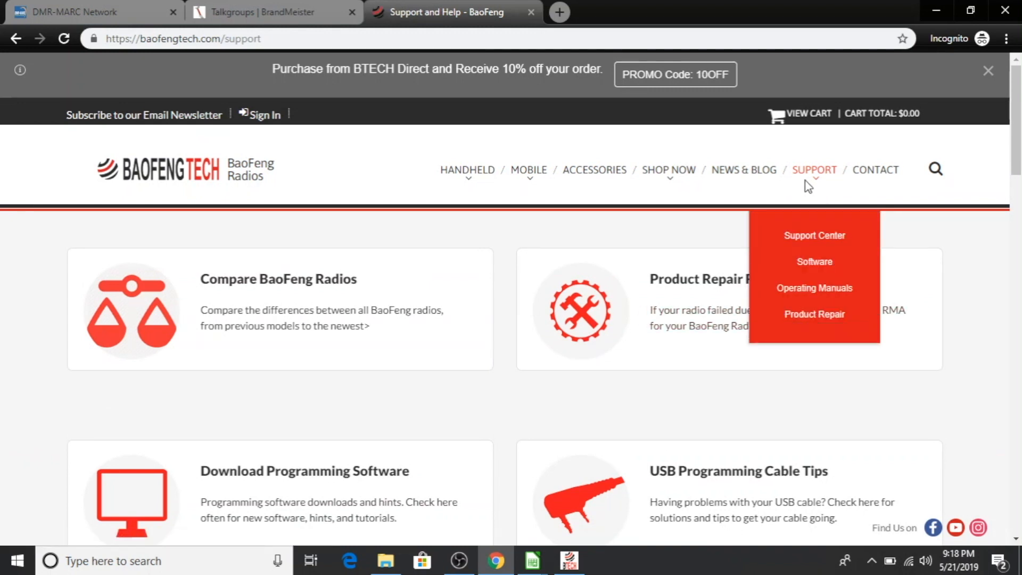
{"action": "left_click", "coordinate": [814, 262]}
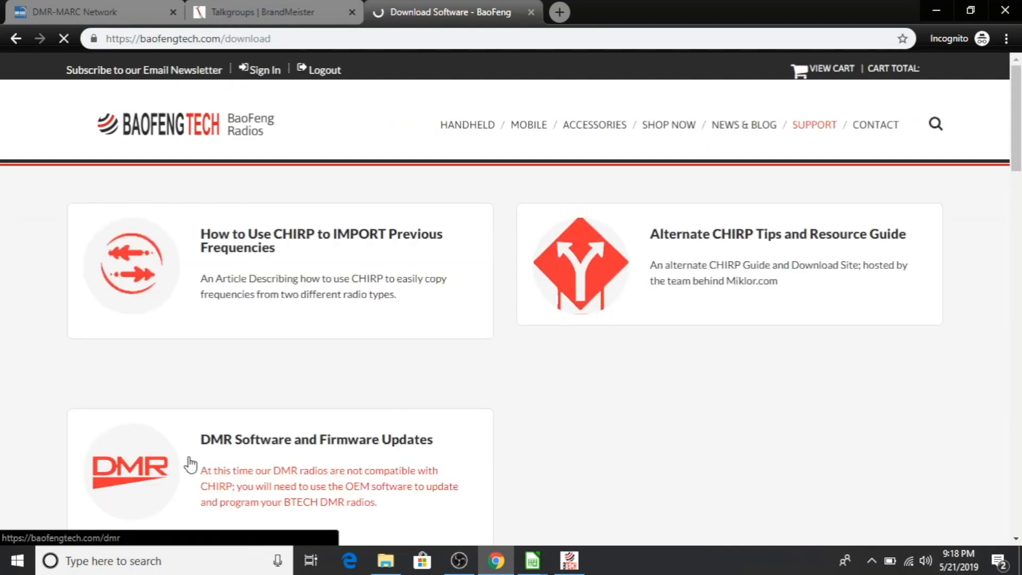
{"action": "left_click", "coordinate": [163, 467]}
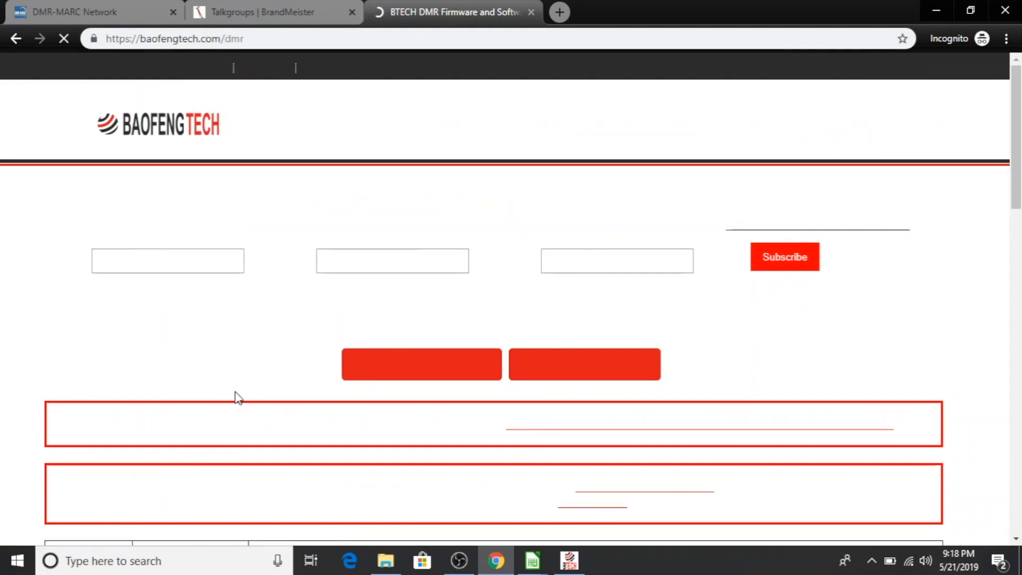
{"action": "scroll", "coordinate": [235, 398], "scroll_direction": "down", "scroll_amount": 3}
{"action": "scroll", "coordinate": [236, 397], "scroll_direction": "down", "scroll_amount": 15}
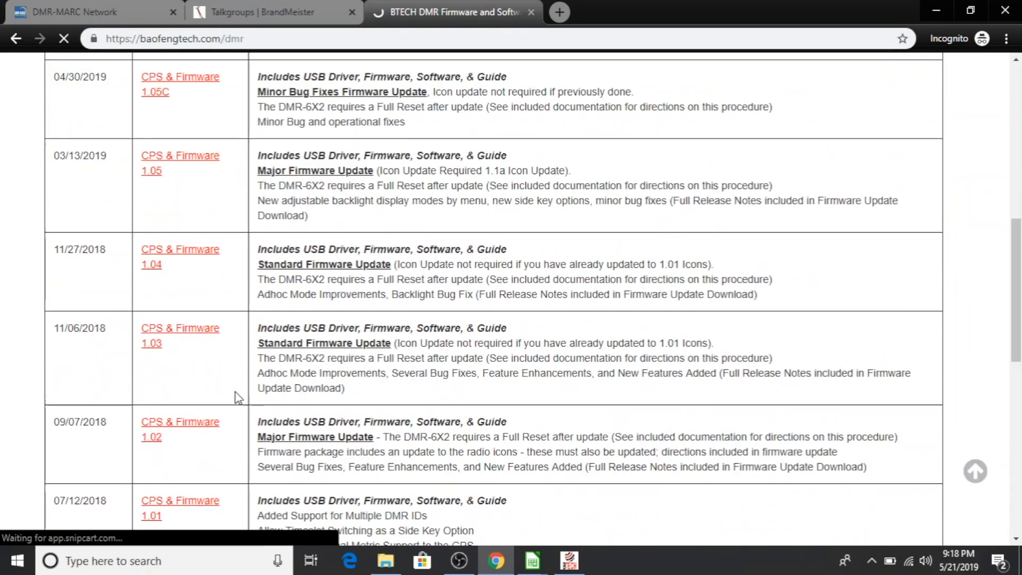
{"action": "scroll", "coordinate": [235, 393], "scroll_direction": "up", "scroll_amount": 15}
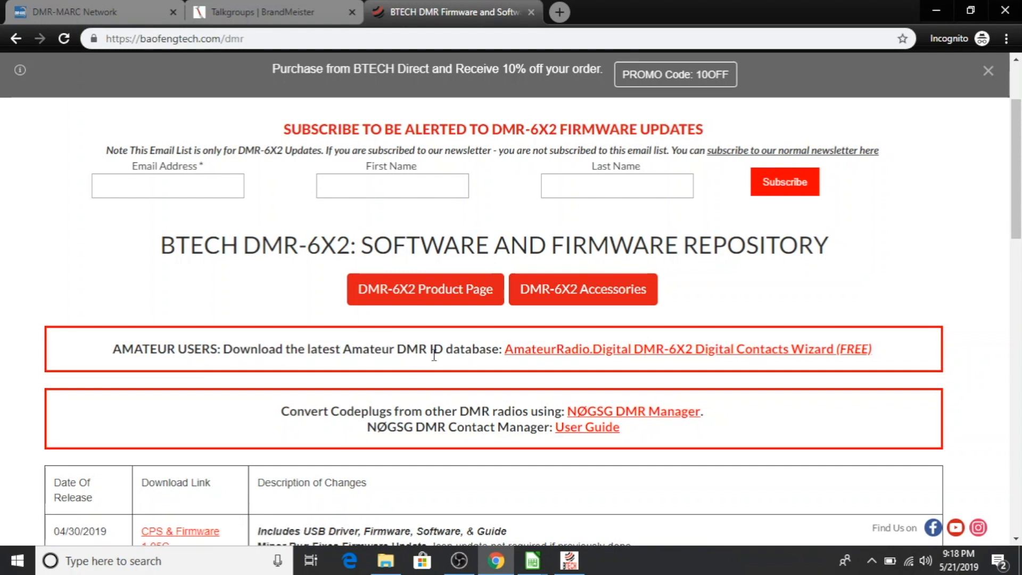
Open the AmateurRadio.Digital DMR-6X2 Digital Contacts Wizard, dismiss its welcome message, and bring up the radio selection.
{"action": "left_click", "coordinate": [554, 362]}
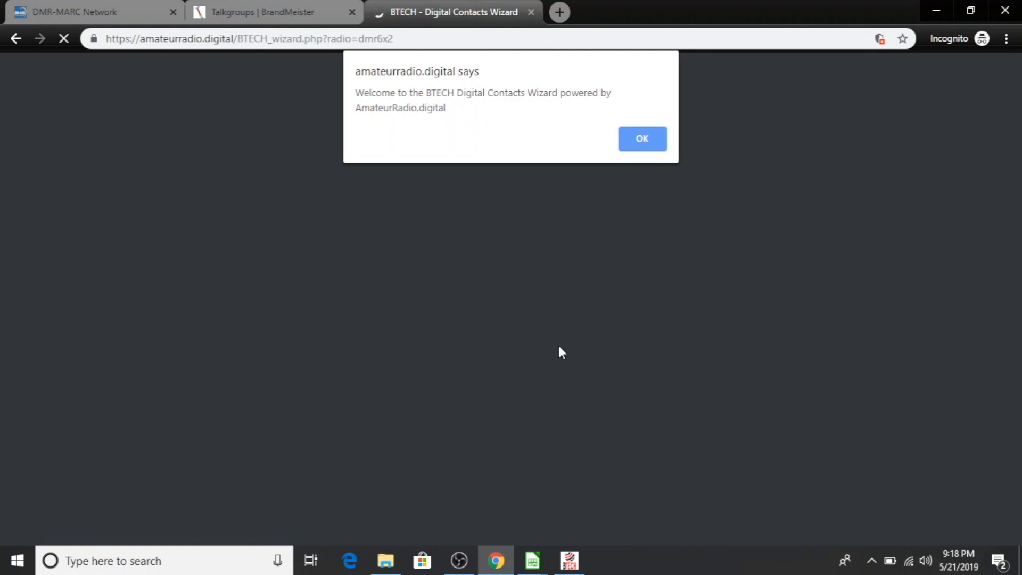
{"action": "left_click", "coordinate": [643, 140]}
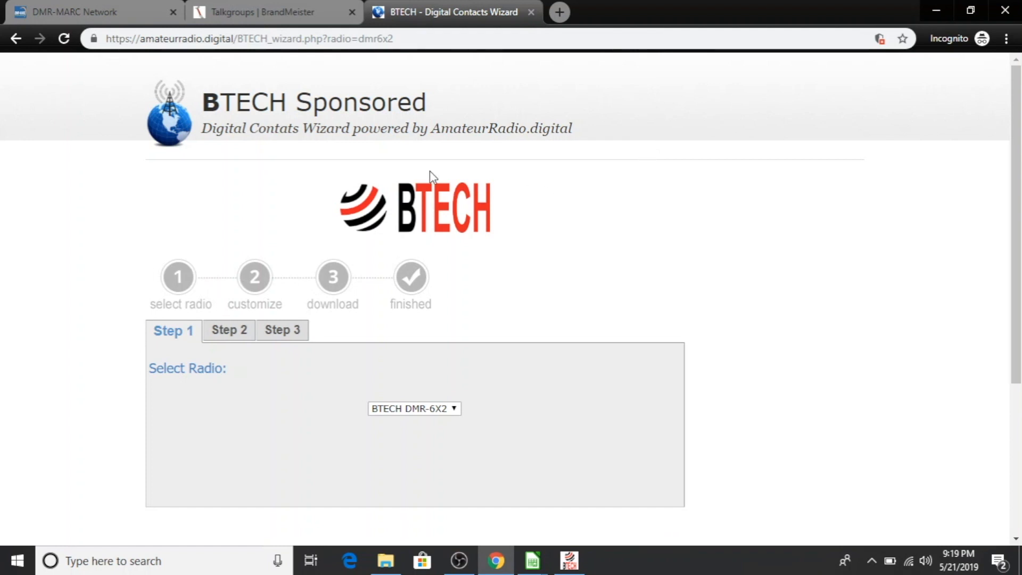
{"action": "scroll", "coordinate": [655, 402], "scroll_direction": "down", "scroll_amount": 3}
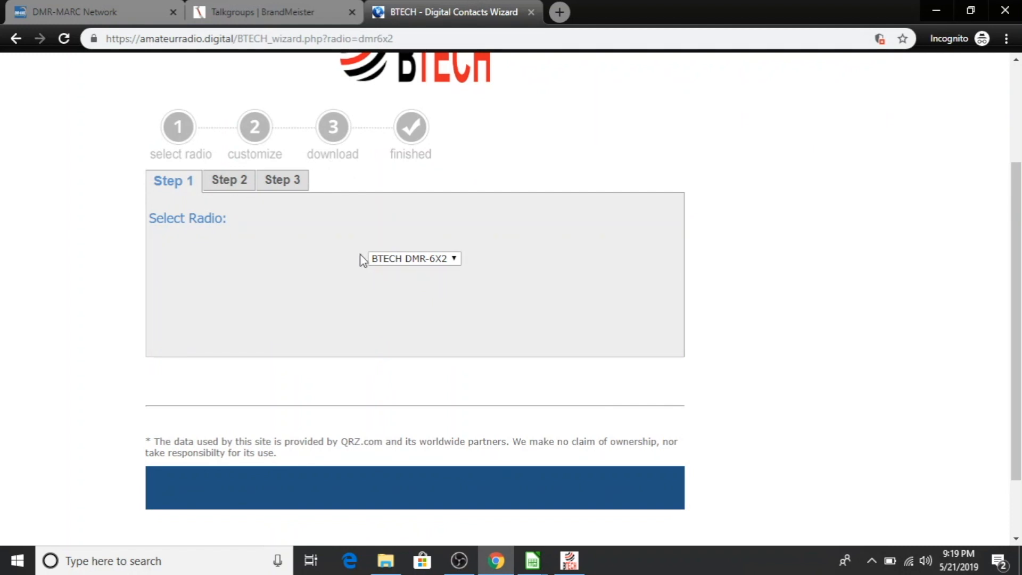
Keep ALL DMR-IDs included for the BTECH DMR-6X2 and download the custom digital contacts CSV file.
{"action": "left_click", "coordinate": [238, 182]}
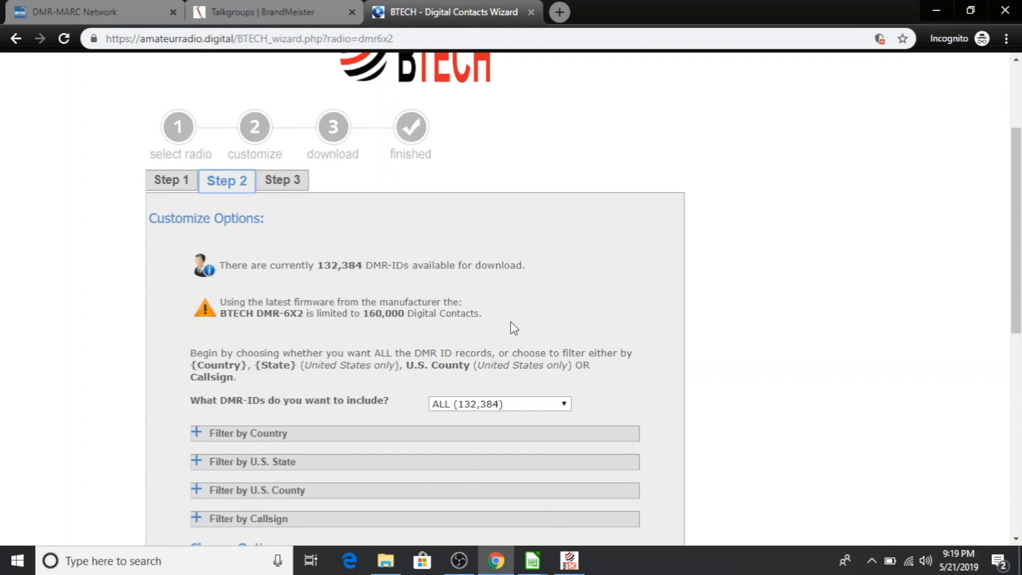
{"action": "left_click", "coordinate": [278, 187]}
{"action": "left_click", "coordinate": [394, 351]}
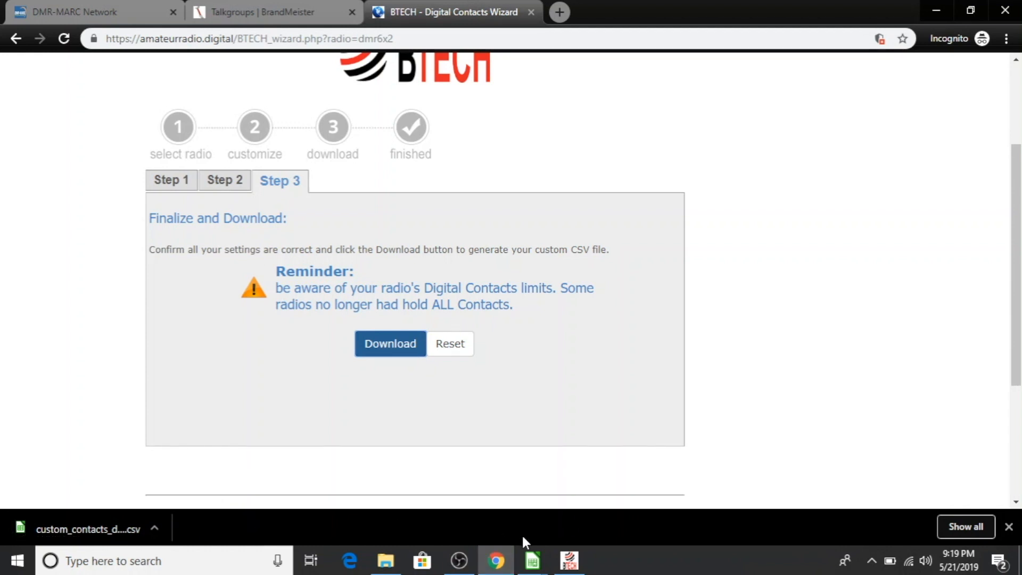
Switch to the DMR_6X2 programming software and import custom_contacts_dmr6x2 from Downloads as the Digital Contact List, acknowledging its completion.
{"action": "left_click", "coordinate": [571, 563]}
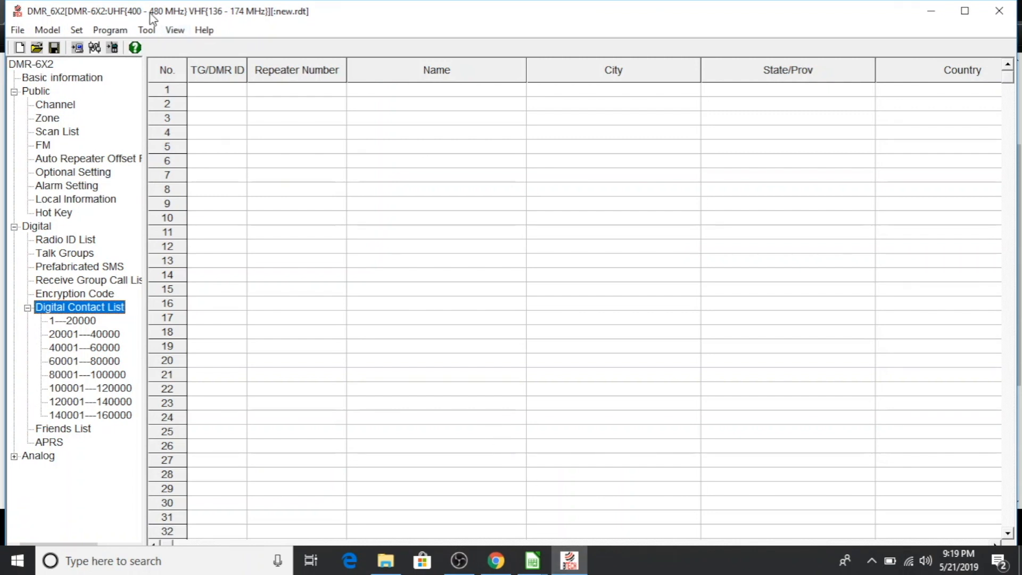
{"action": "left_click", "coordinate": [144, 32]}
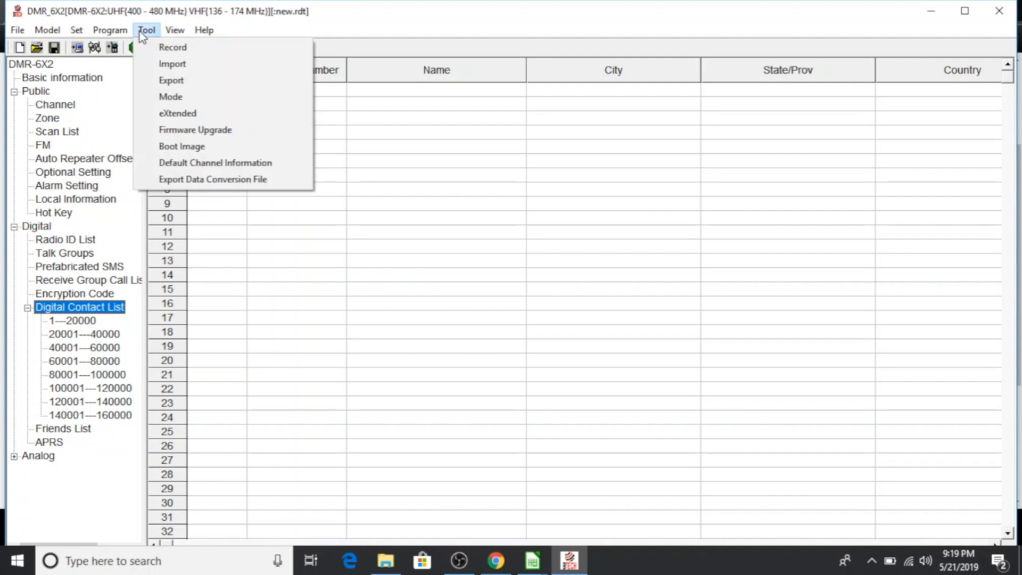
{"action": "left_click", "coordinate": [159, 62]}
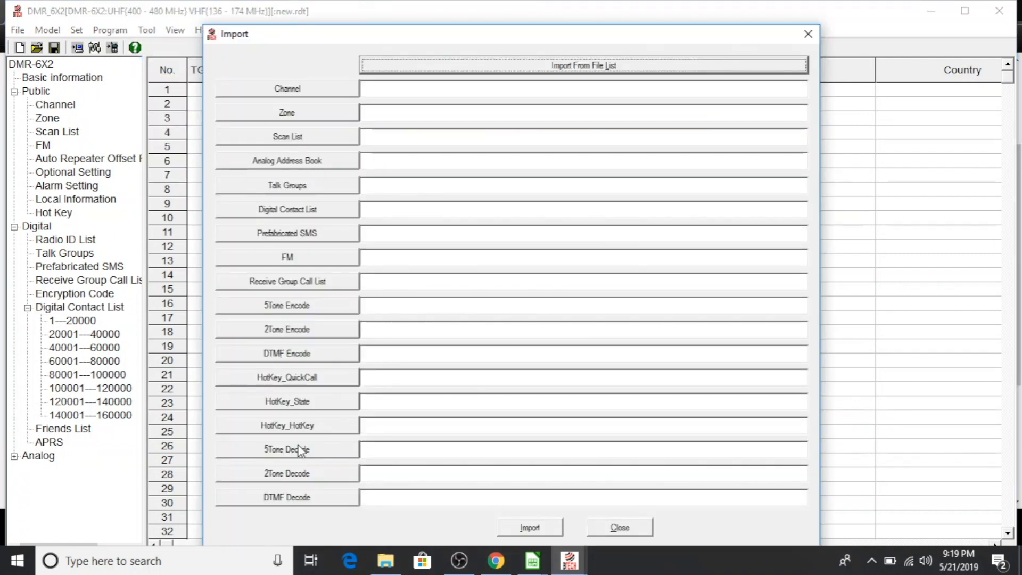
{"action": "left_click", "coordinate": [281, 213]}
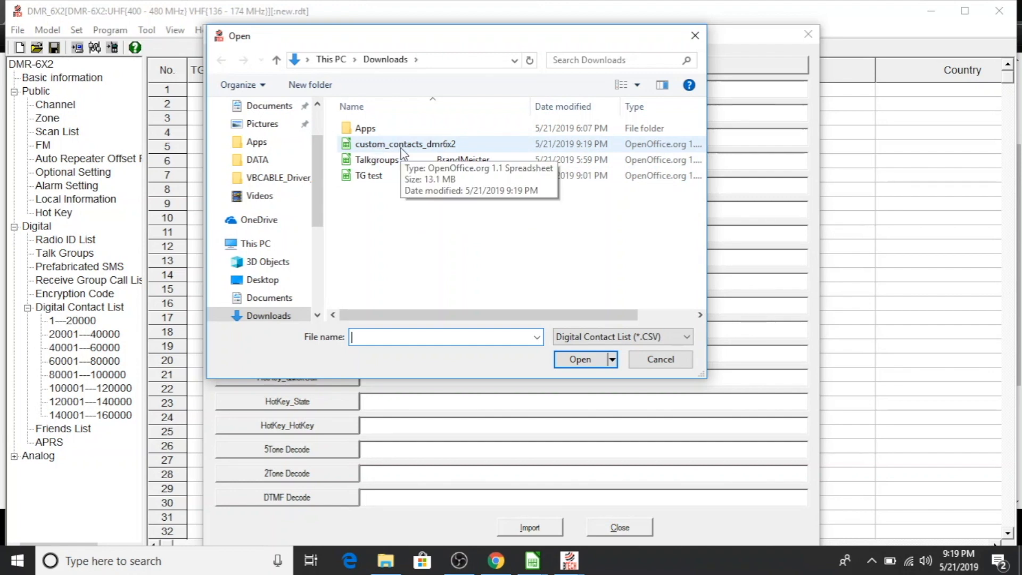
{"action": "left_click", "coordinate": [443, 145]}
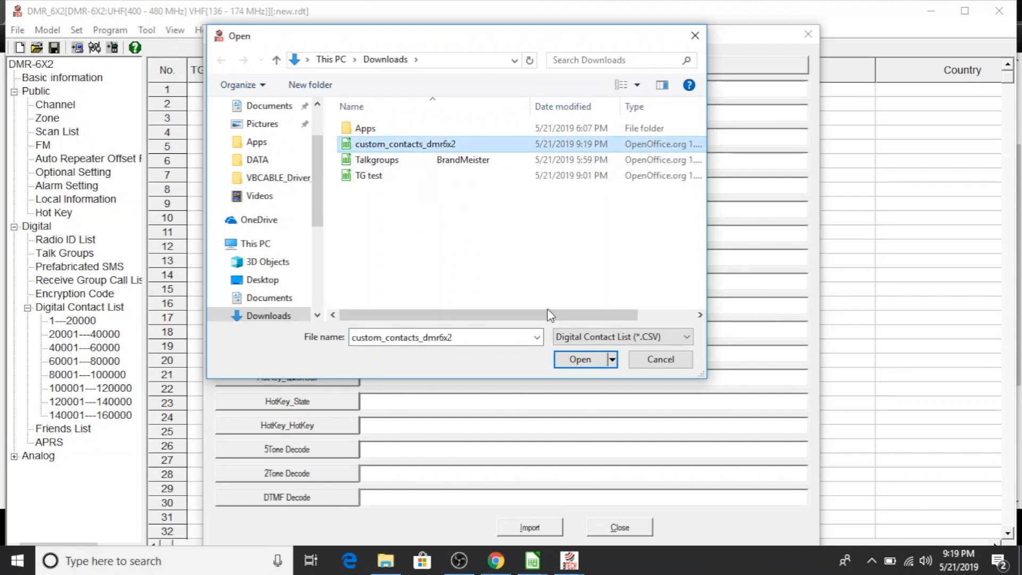
{"action": "left_click", "coordinate": [568, 364]}
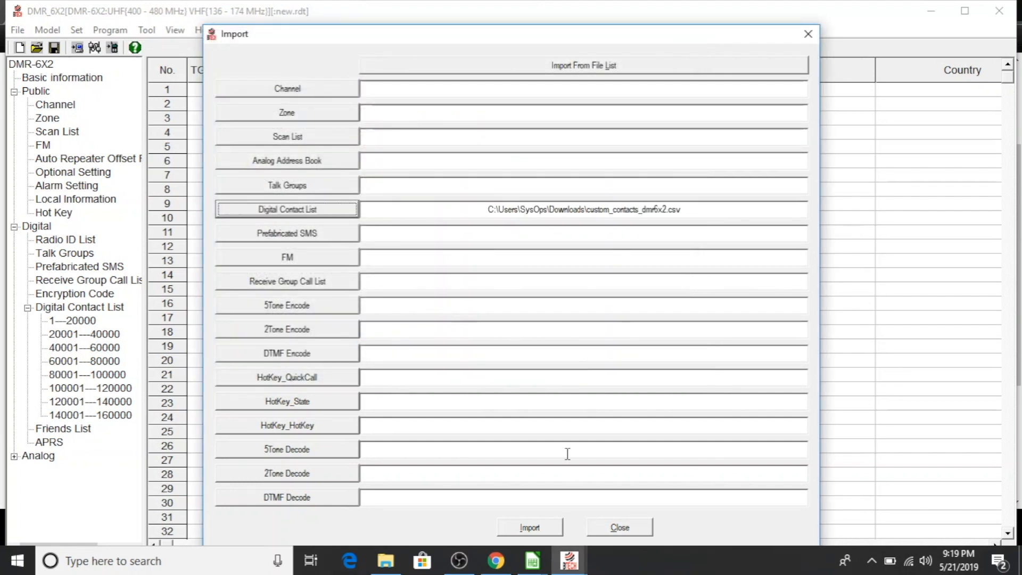
{"action": "left_click", "coordinate": [531, 530]}
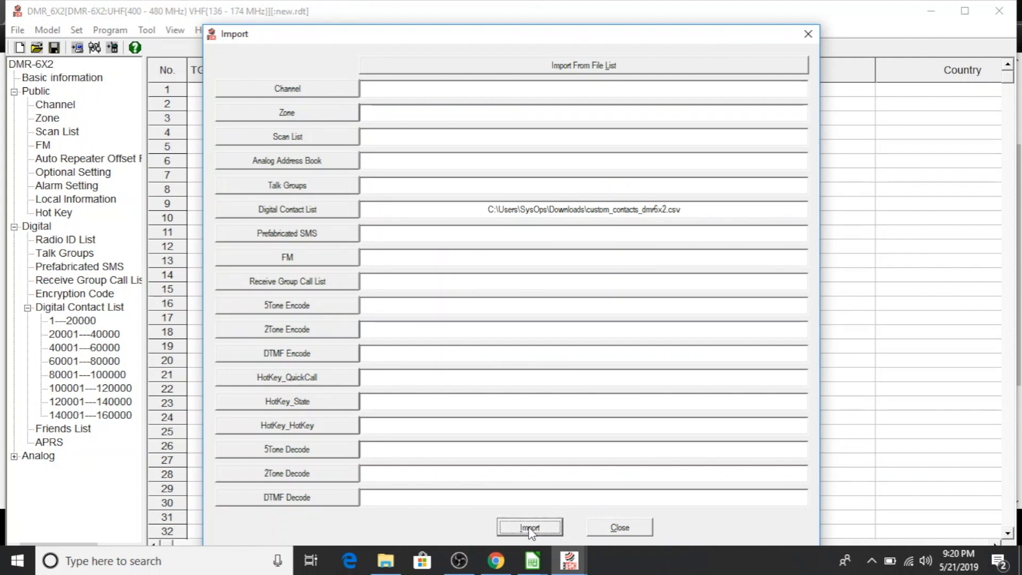
{"action": "left_click", "coordinate": [530, 527]}
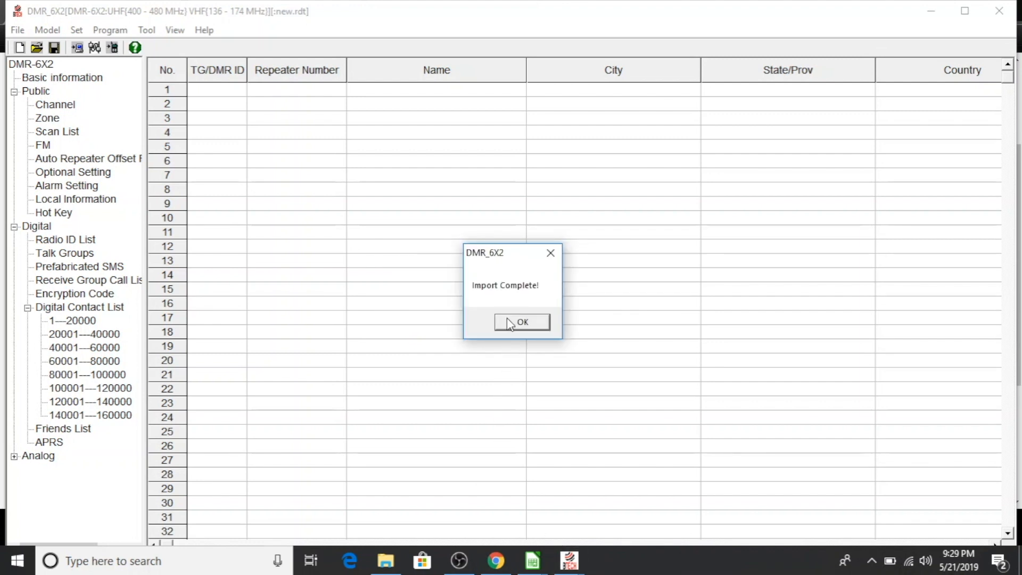
{"action": "left_click", "coordinate": [510, 322]}
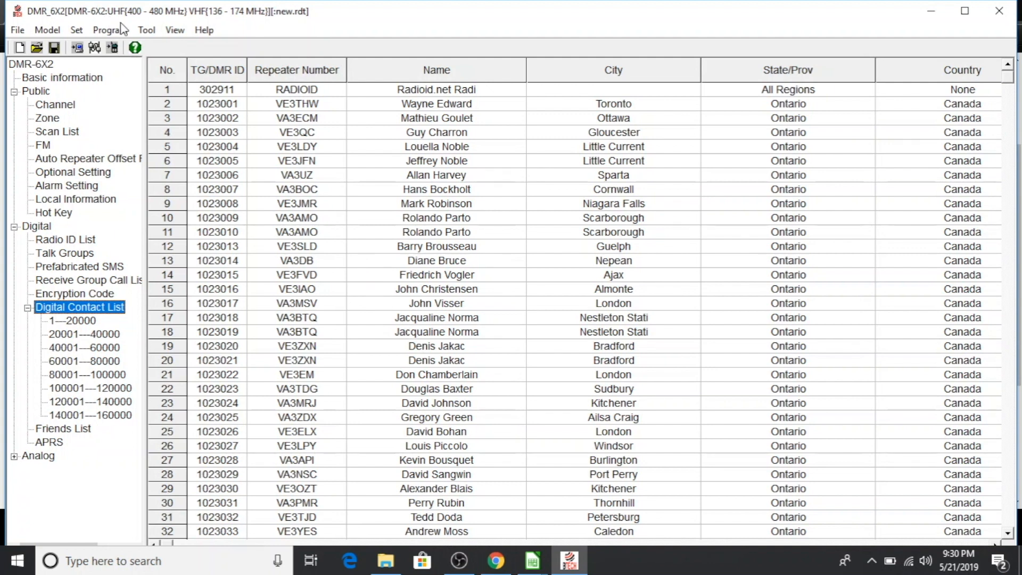
Bring up the commands for transferring data between the software and the radio.
{"action": "left_click", "coordinate": [16, 30]}
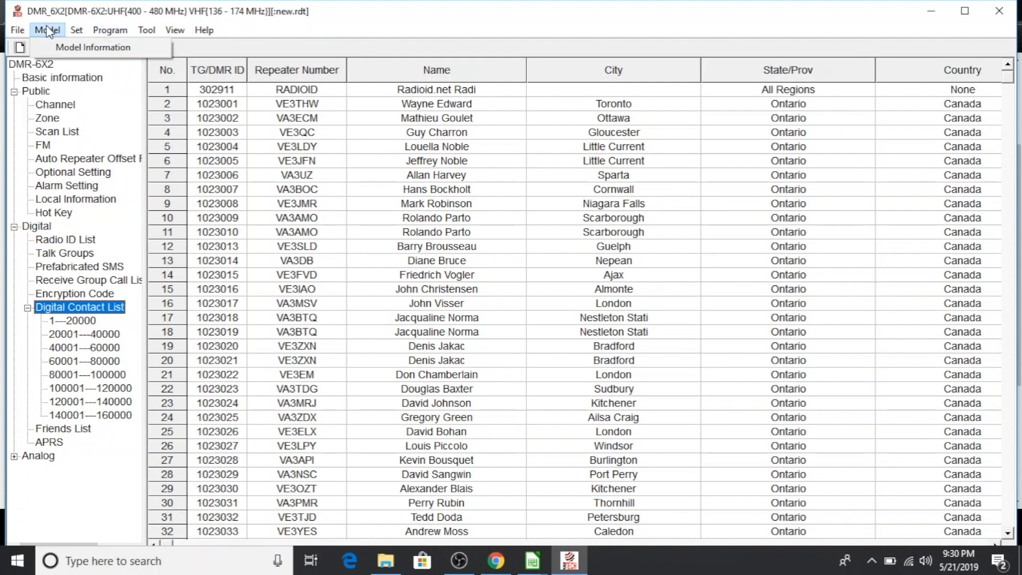
{"action": "mouse_move", "coordinate": [106, 26]}
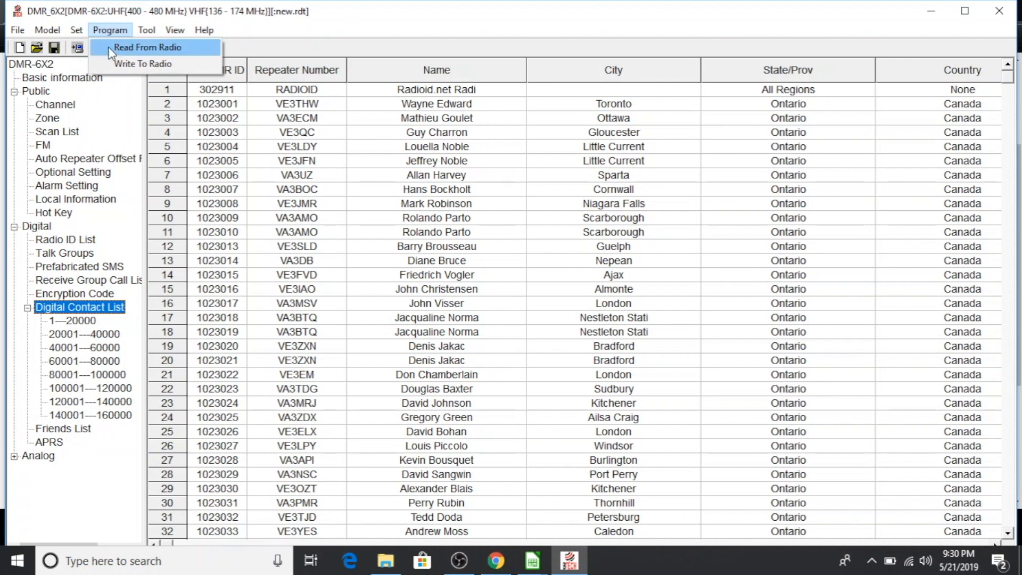